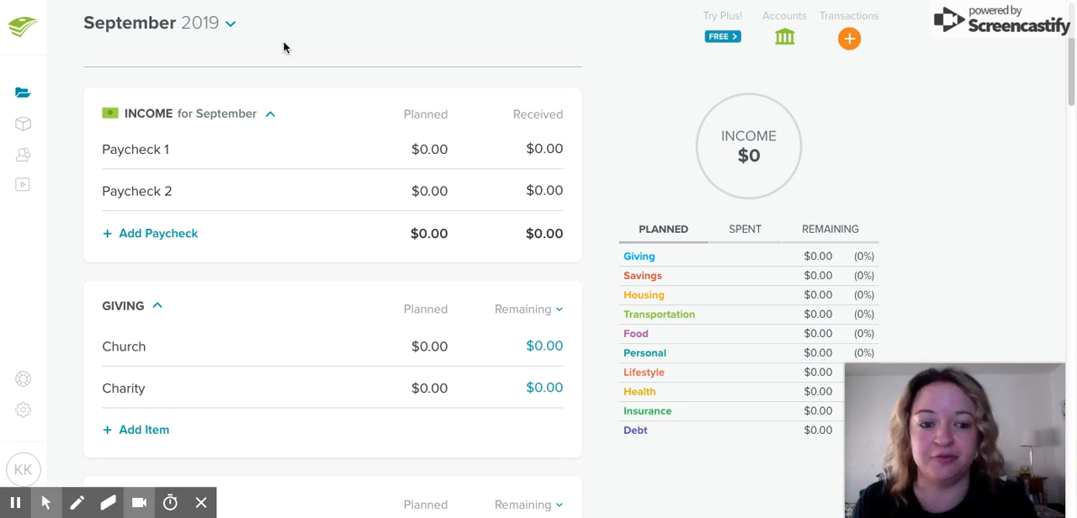
Choose September 2019 as the month of the budget
left_click(230, 26)
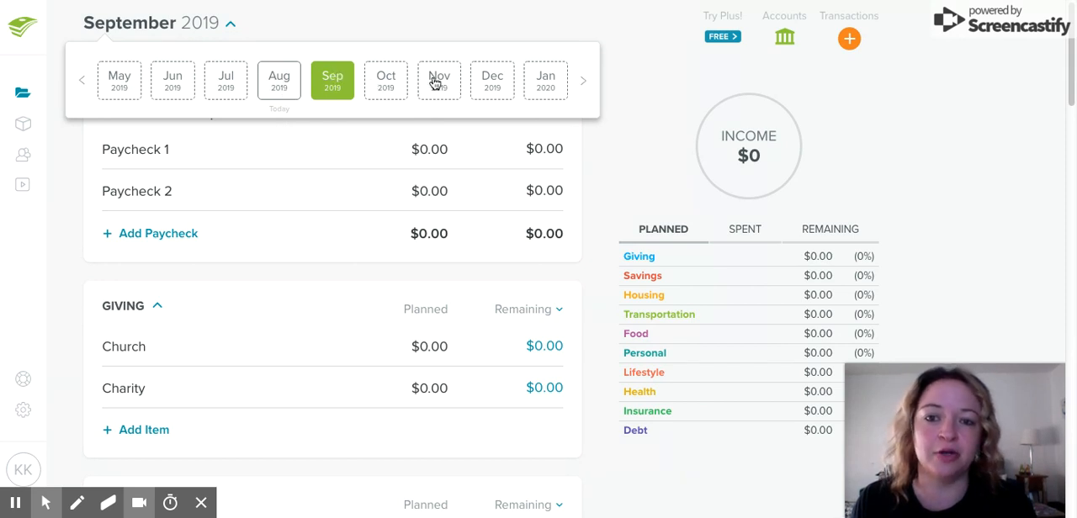
left_click(340, 80)
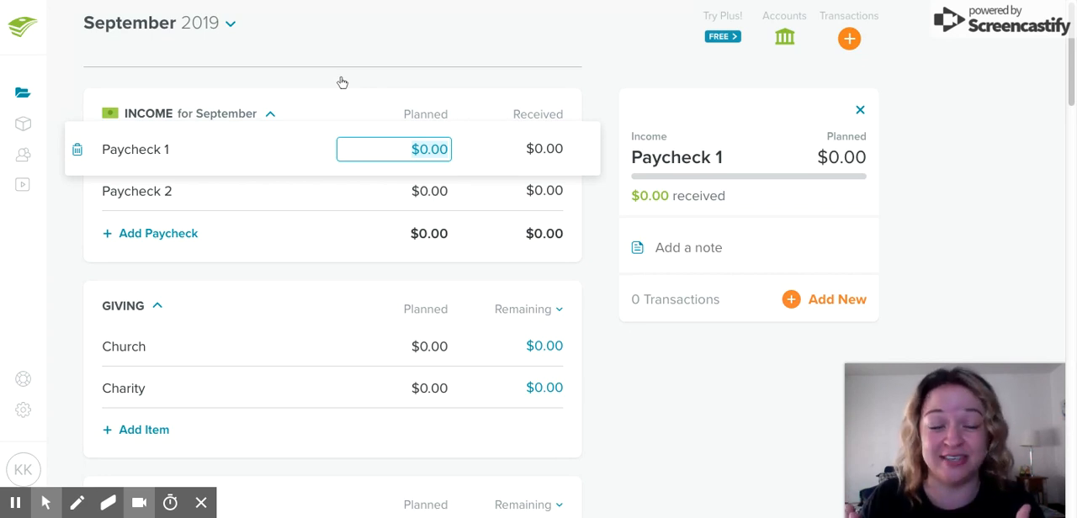
left_click(432, 61)
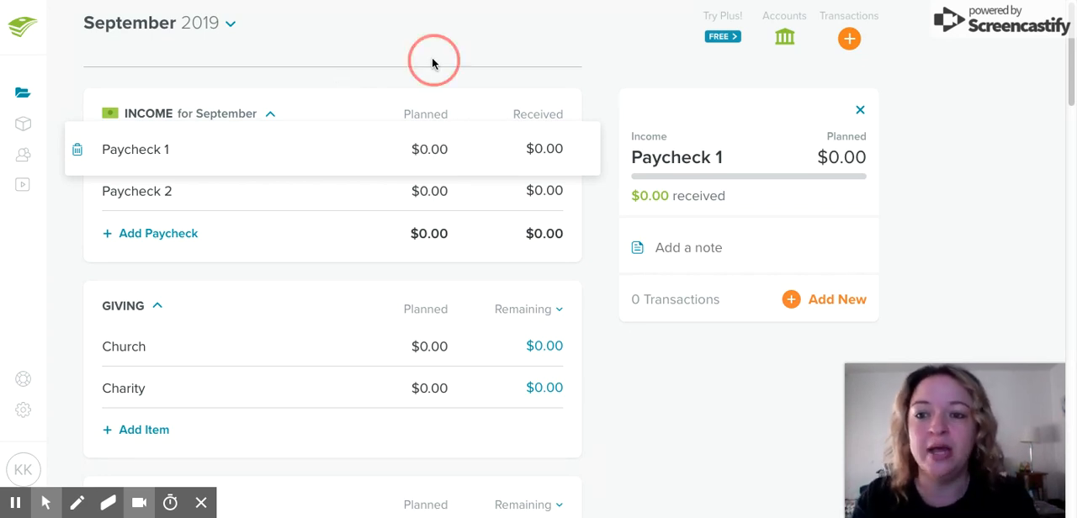
Rename the two income lines Paycheck 1 and Paycheck 2 as "Mo Money" and "My Moula"
left_click(137, 153)
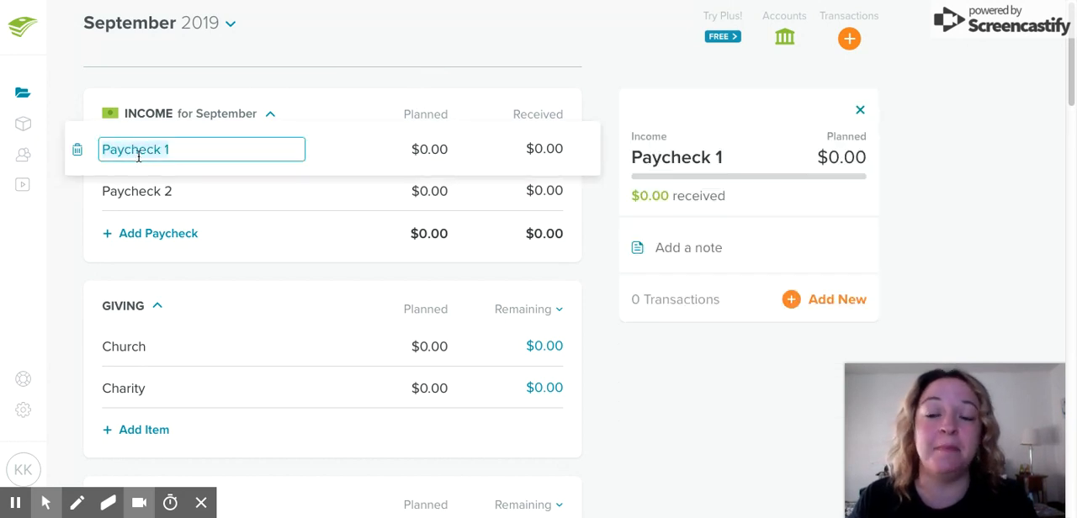
type("Mo Money")
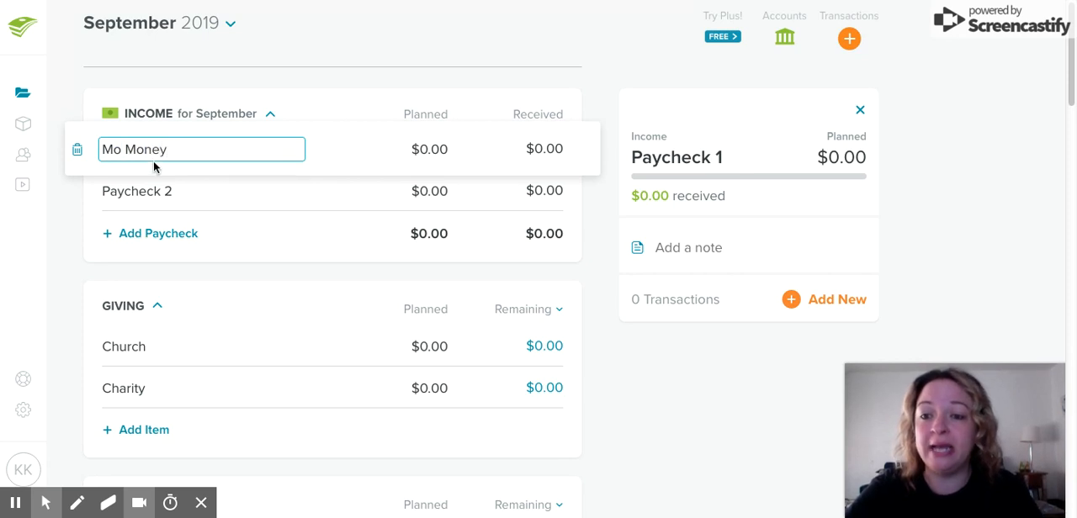
left_click(146, 191)
type("My Moula")
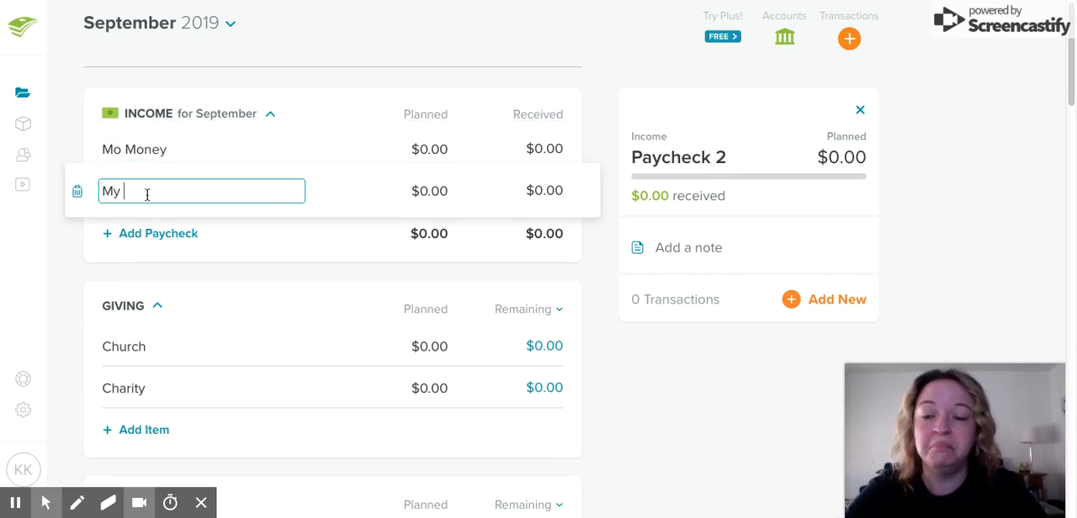
left_click(472, 69)
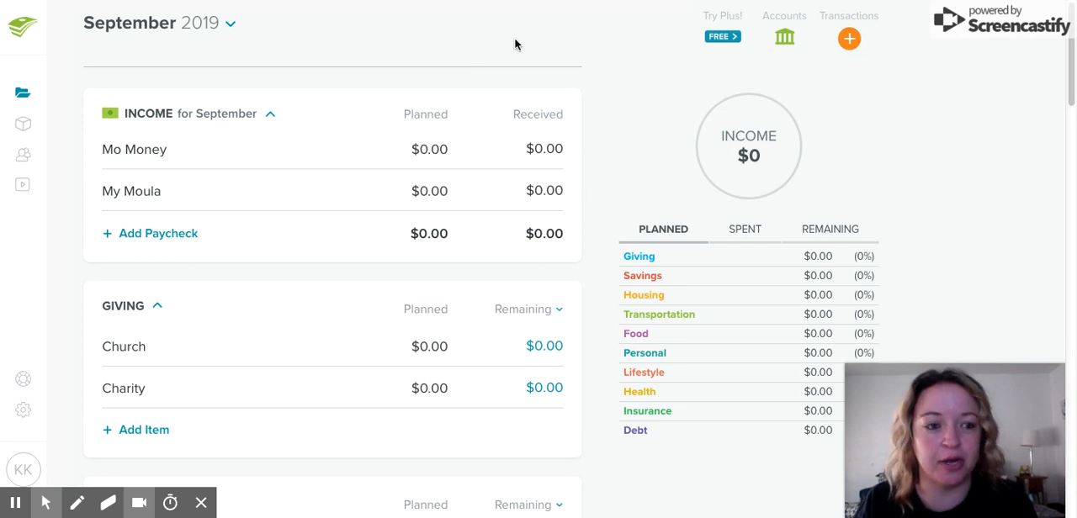
mouse_move(1072, 11)
left_mouse_down()
mouse_move(1071, 20)
mouse_move(1071, 10)
left_mouse_up()
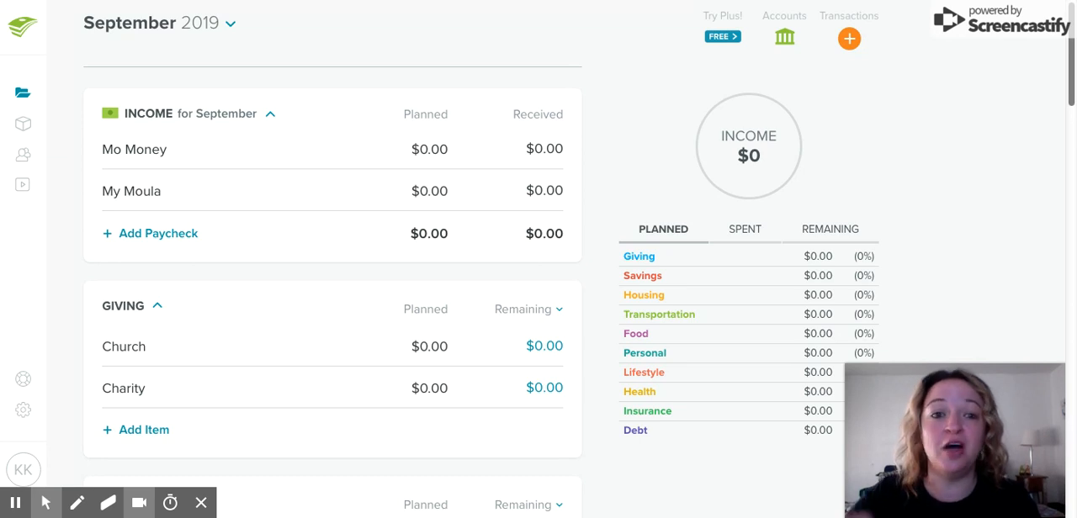
Add a third paycheck line to the September income and delete it again
left_click(185, 240)
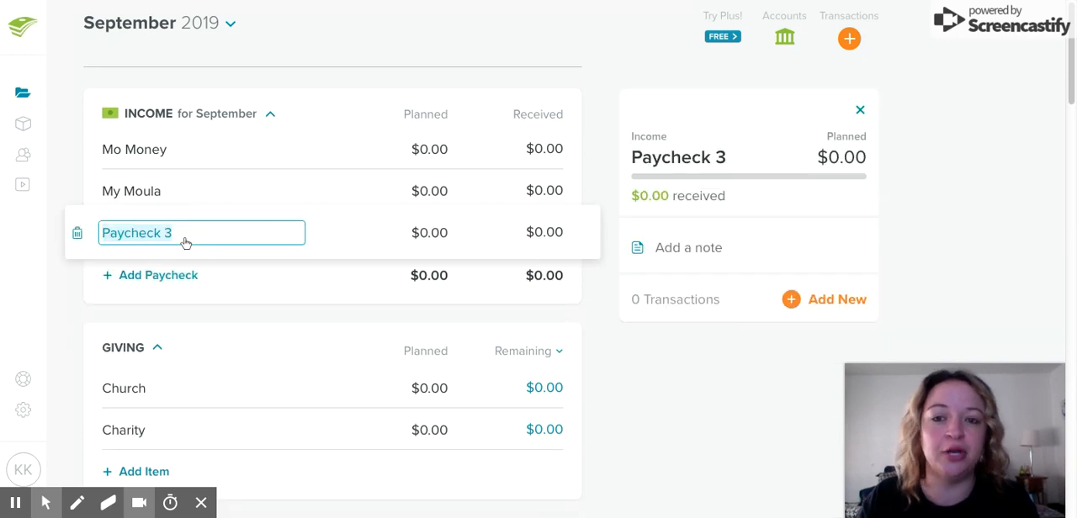
left_click(77, 234)
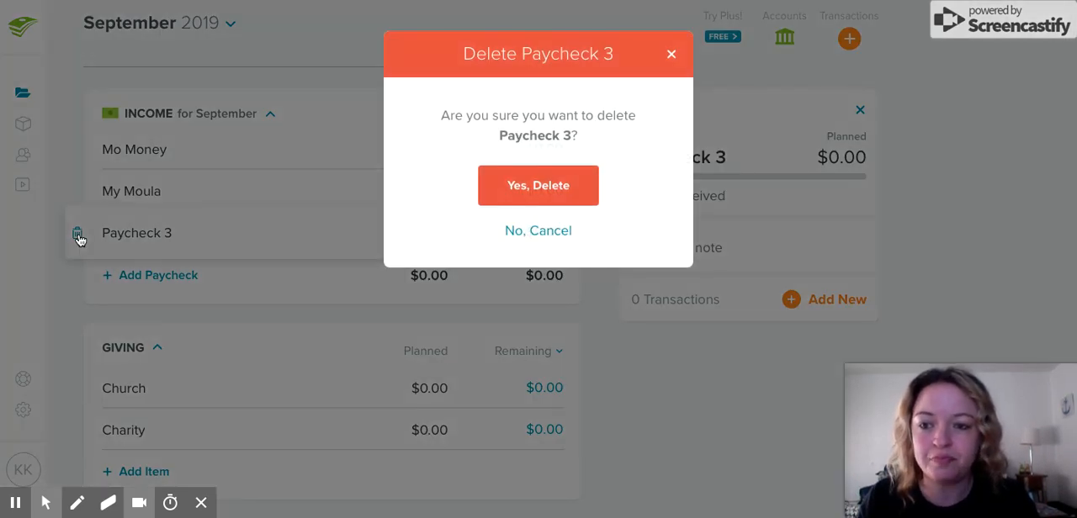
left_click(579, 202)
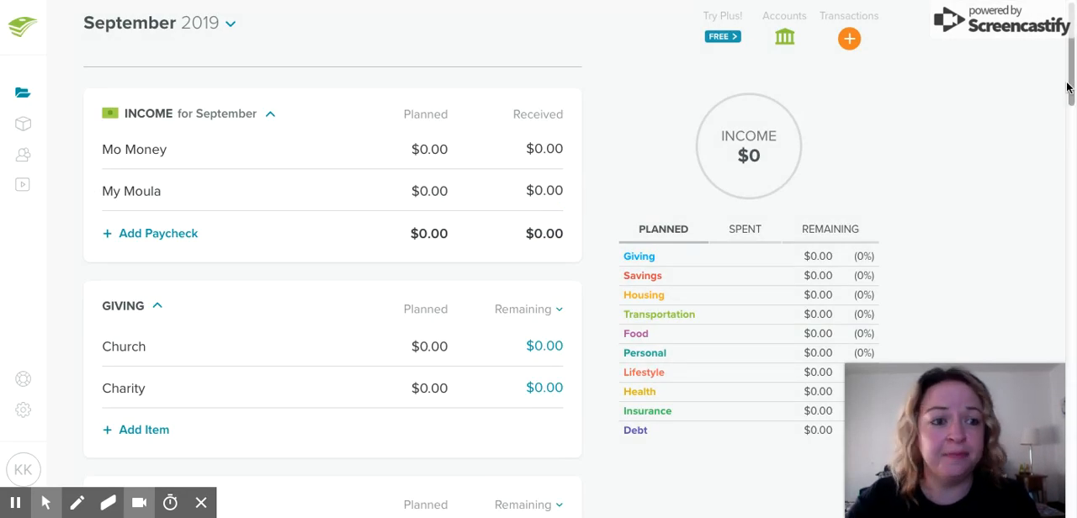
Rename the Housing budget group as "HOUSEHOLD"
left_click_drag(1070, 67, 1070, 95)
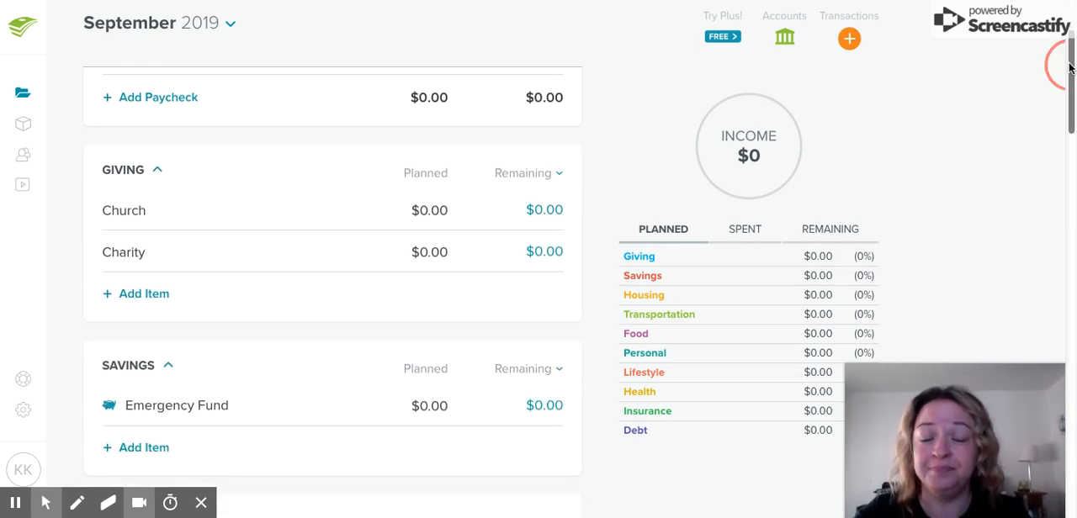
left_click_drag(1070, 94, 1070, 139)
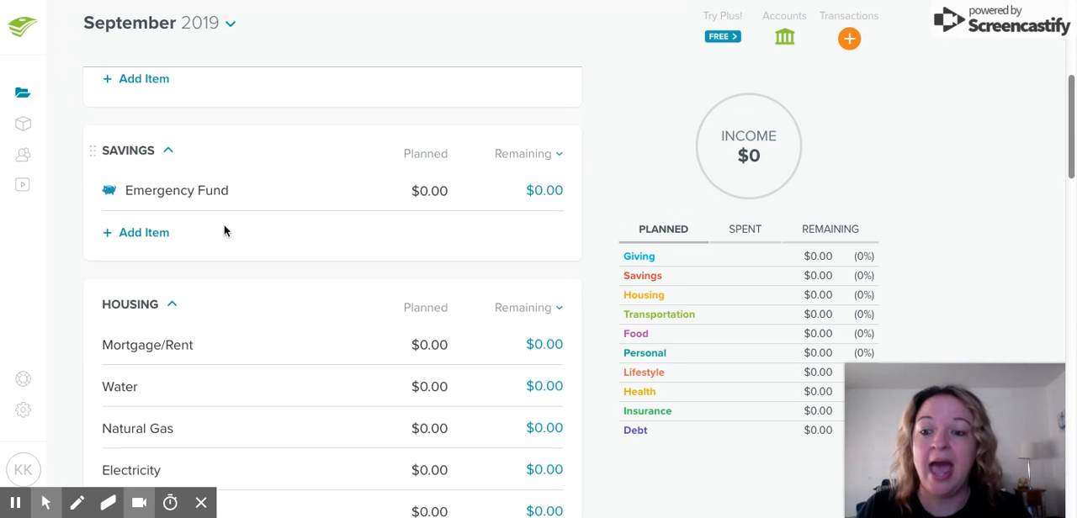
left_click(126, 312)
type("HOUSEHOLD")
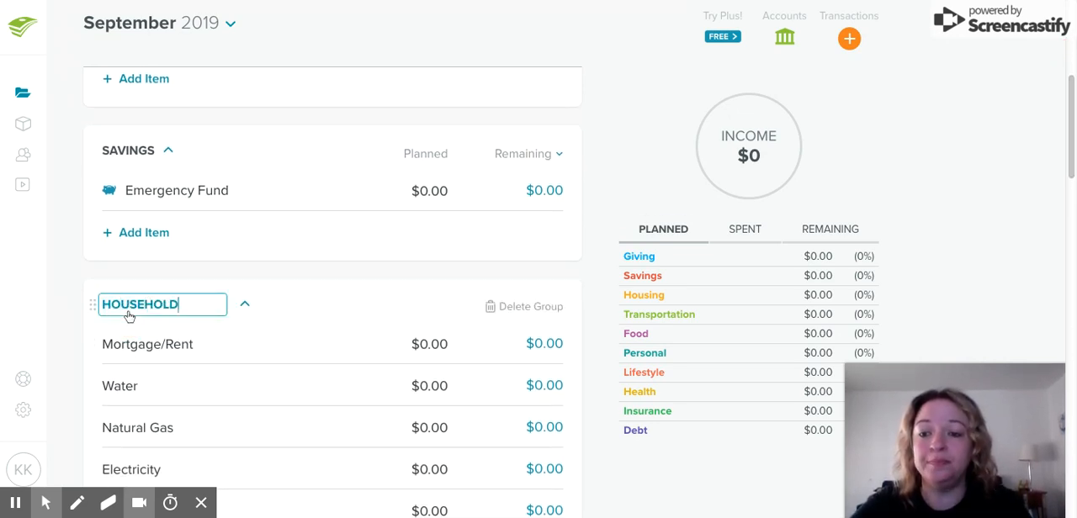
key("Return")
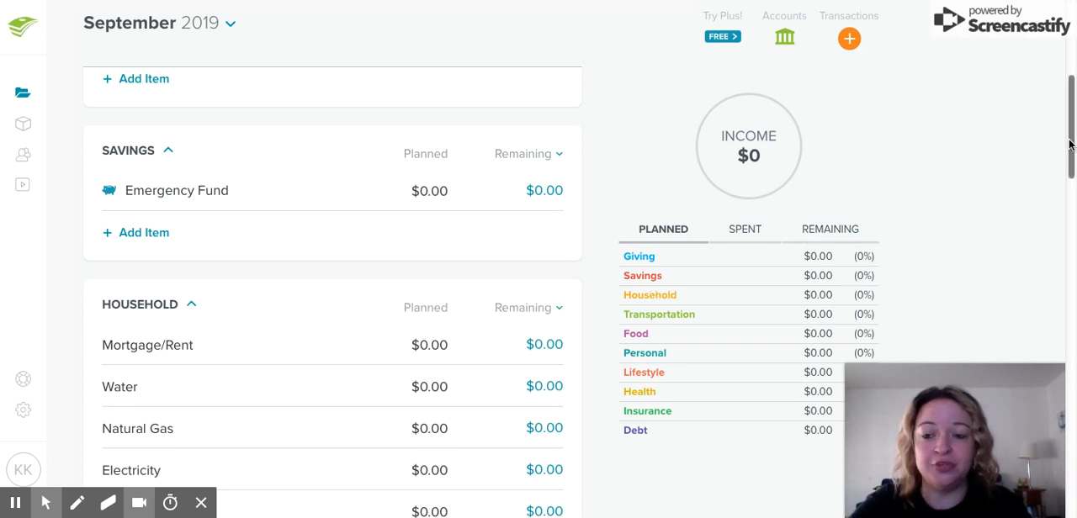
Delete the Transportation group together with its Gas and Maintenance items
left_click_drag(1070, 97, 1070, 145)
scroll(1070, 144, "down", 3)
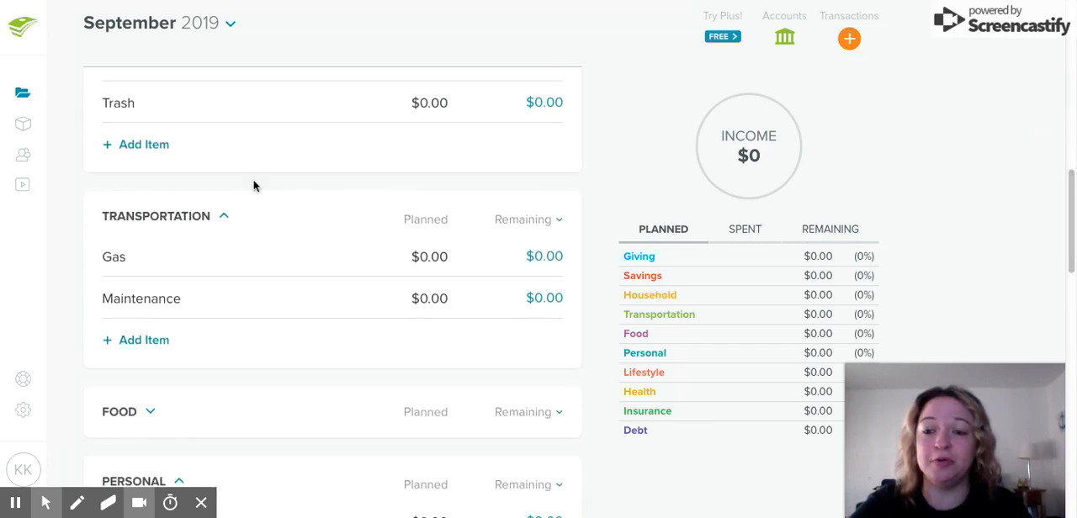
left_click(144, 217)
left_click(510, 220)
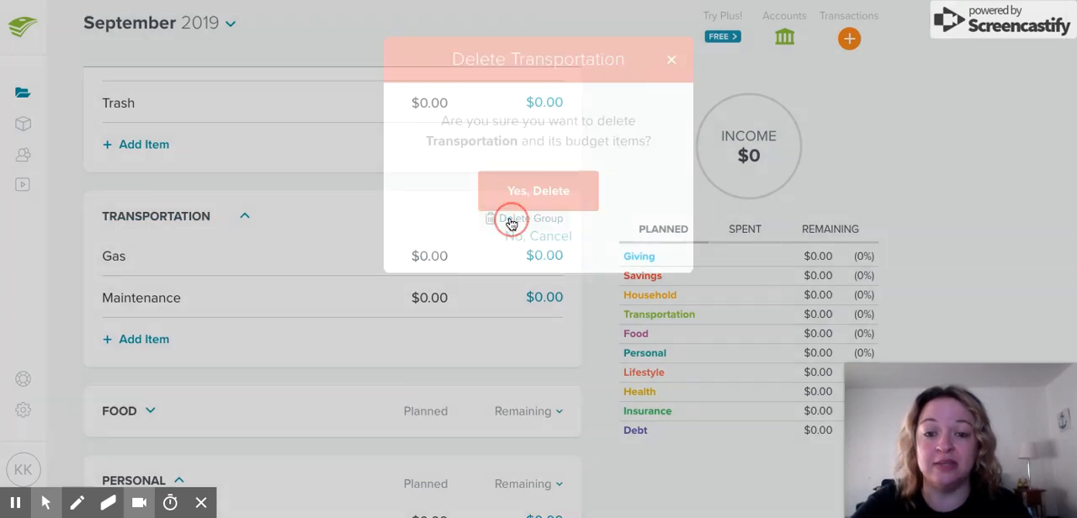
left_click(555, 186)
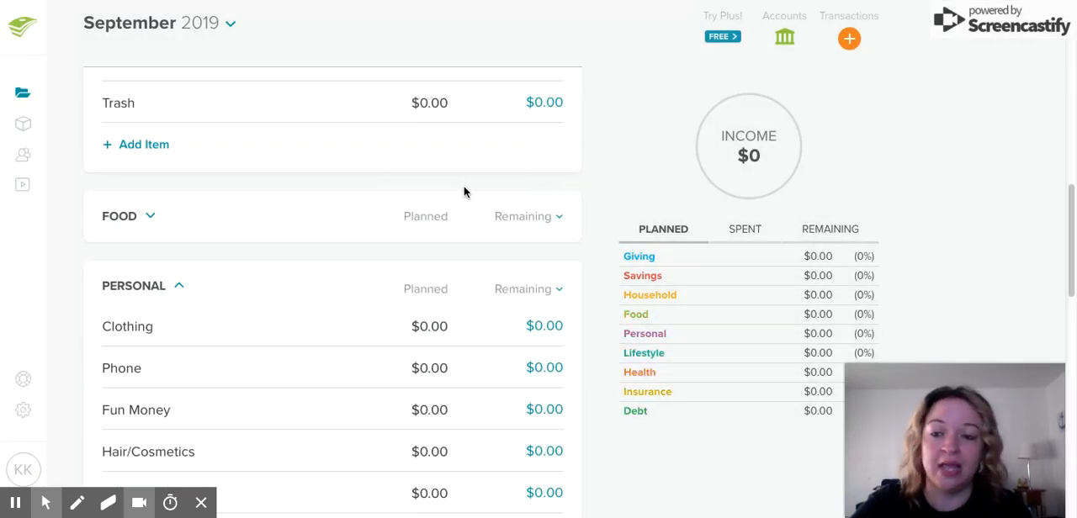
Rename the Personal budget group as "LIFESTYLE"
left_click(139, 286)
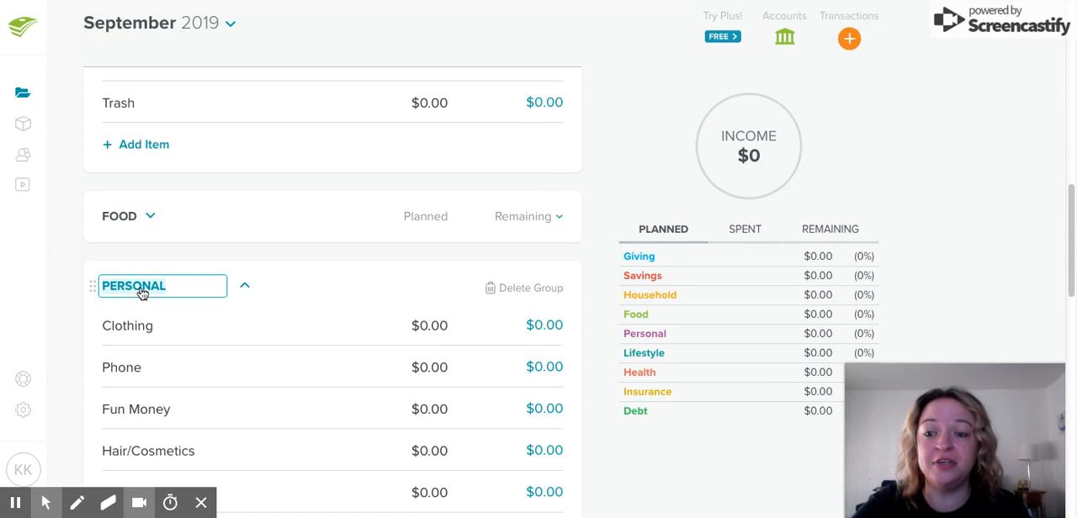
type("LIFEST")
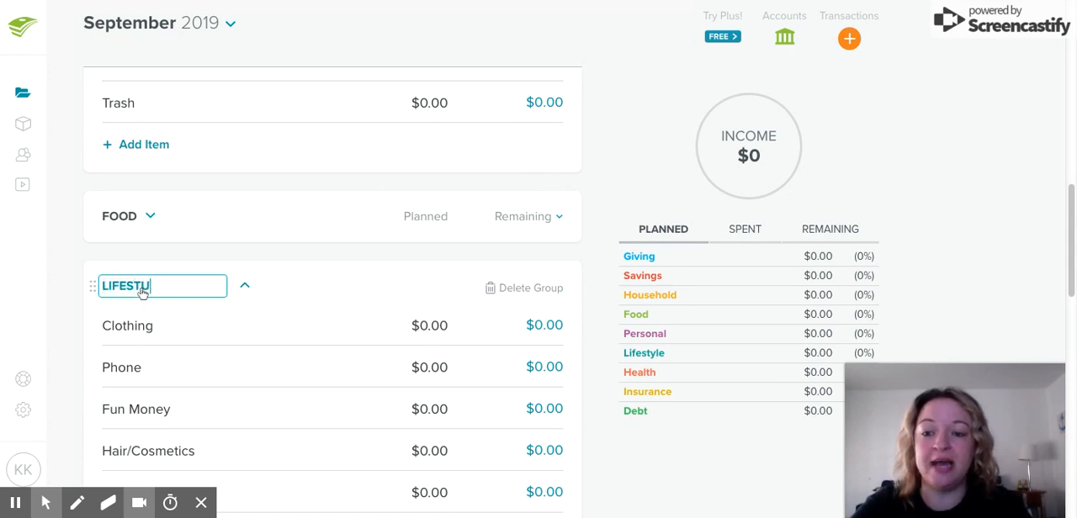
type("YLE")
left_click(360, 277)
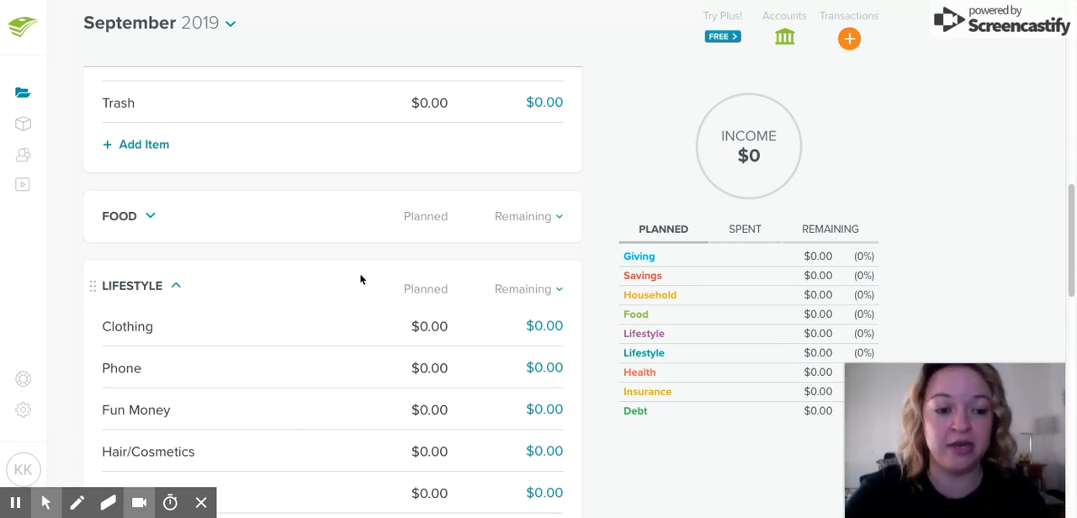
Delete the original Lifestyle group that holds Pet Care, Child Care, Entertainment and Miscellaneous
left_click_drag(1070, 193, 1070, 285)
left_click(94, 202)
left_click(128, 203)
left_click(509, 207)
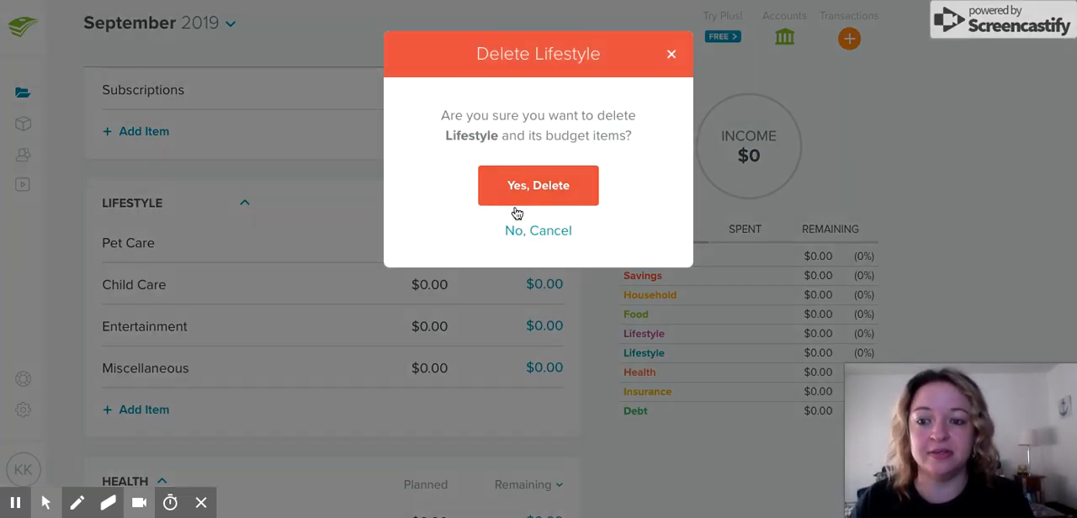
left_click(594, 175)
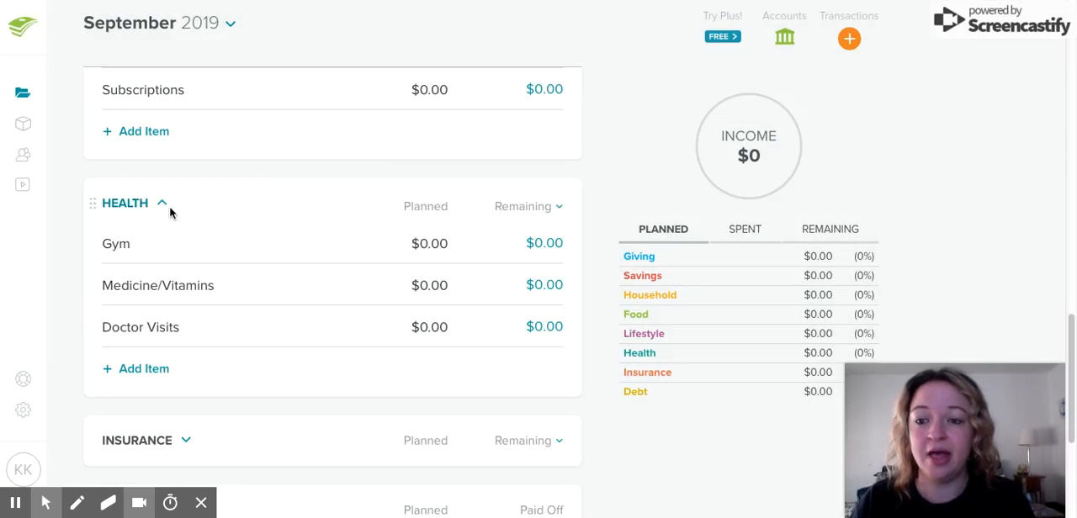
Delete the Health and Insurance groups with all their budget items
left_click(105, 205)
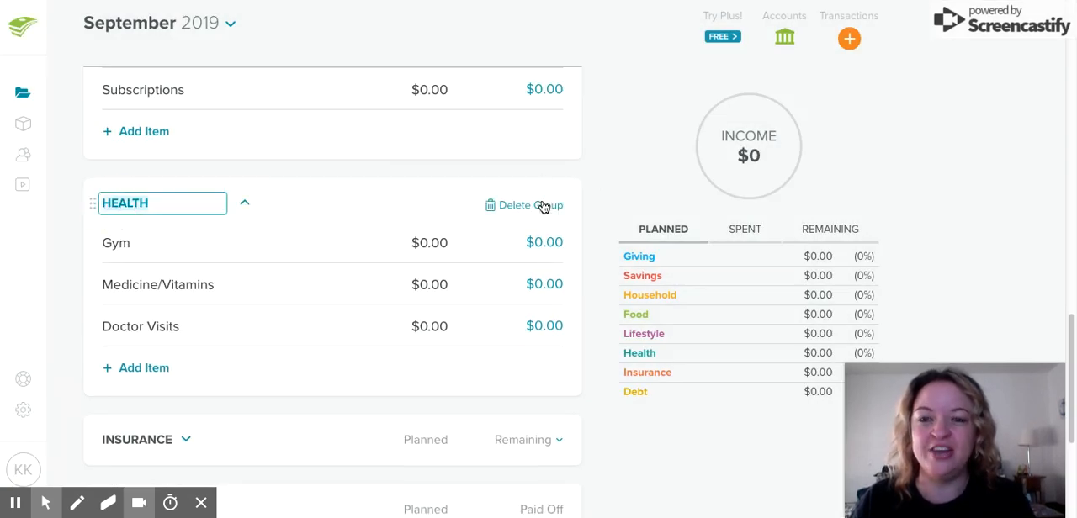
left_click(555, 208)
left_click(557, 192)
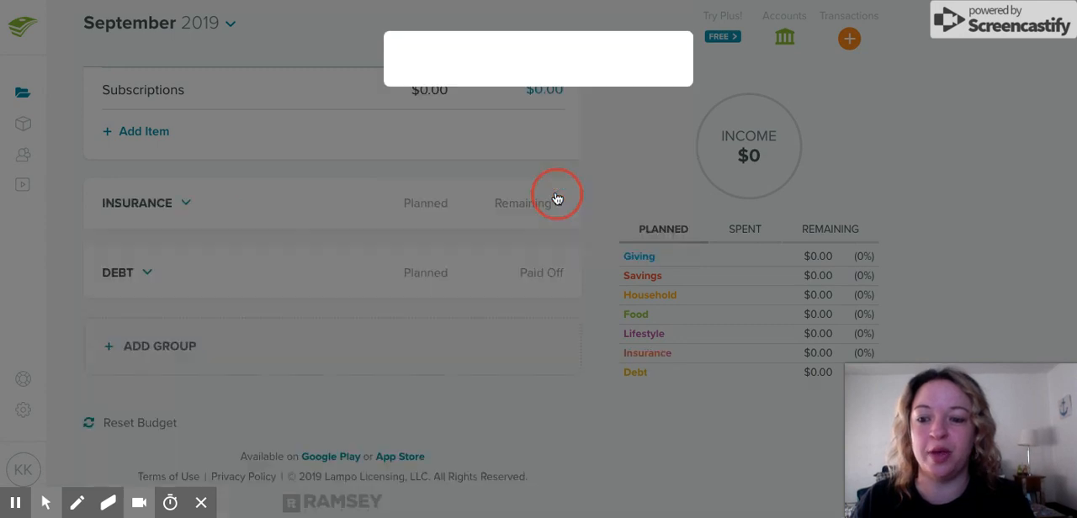
left_click(187, 204)
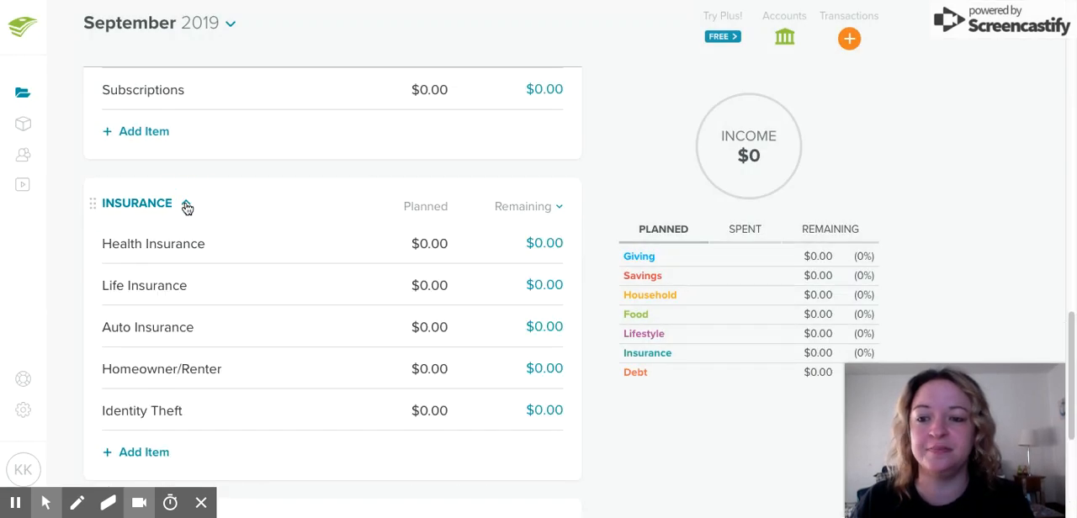
left_click(141, 215)
left_click(546, 207)
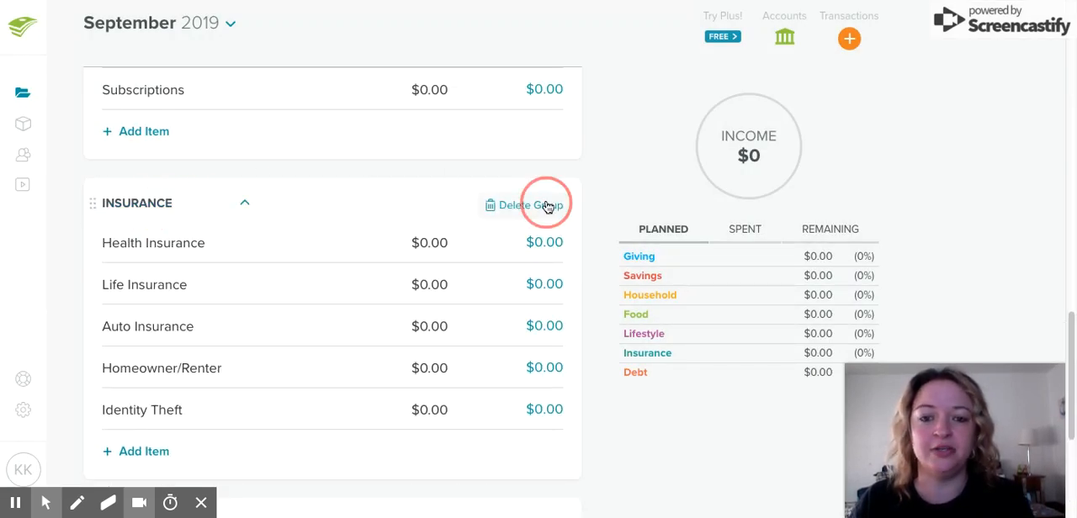
left_click(549, 198)
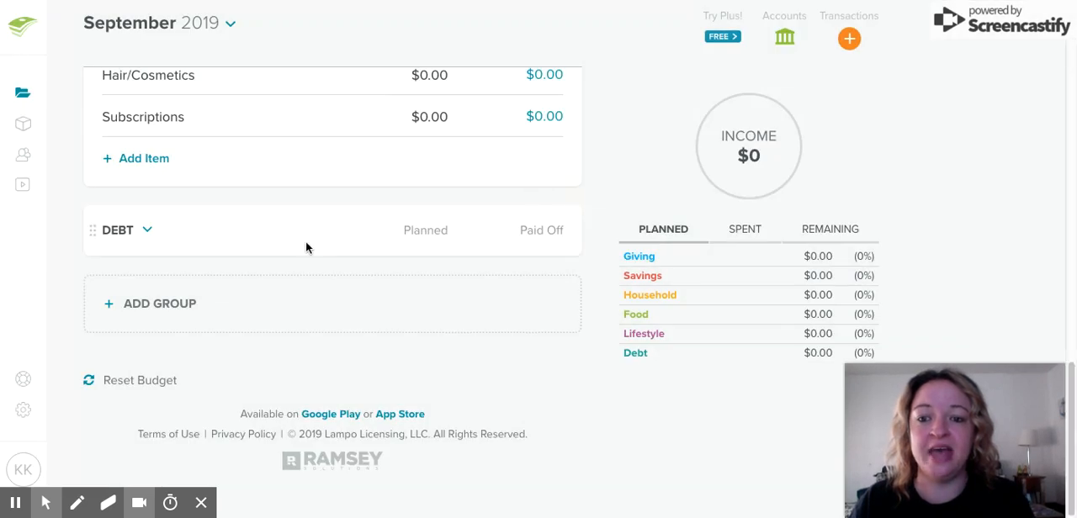
Expand the Debt group and delete its Personal Loan, Medical Bill and Student Loan items
left_click(148, 232)
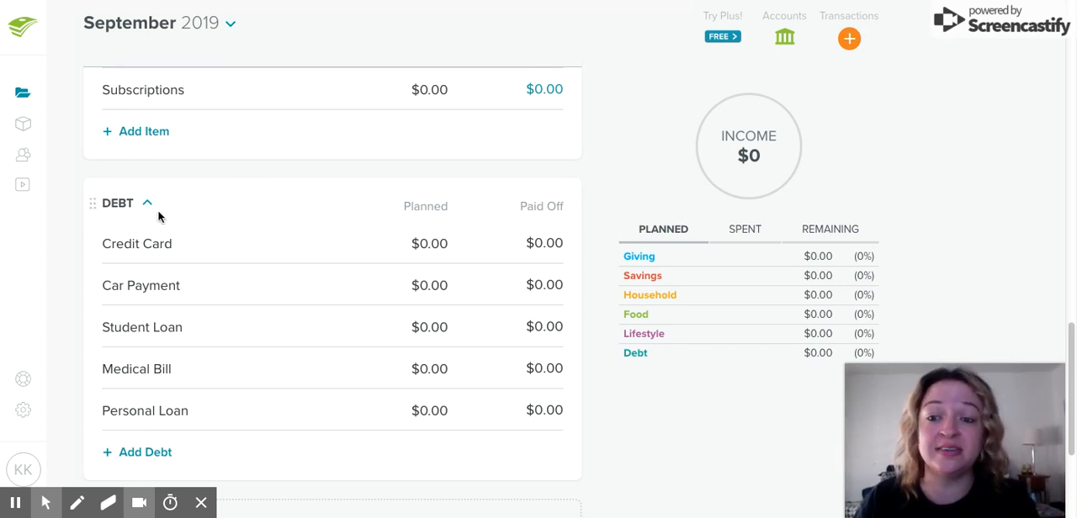
left_click(120, 204)
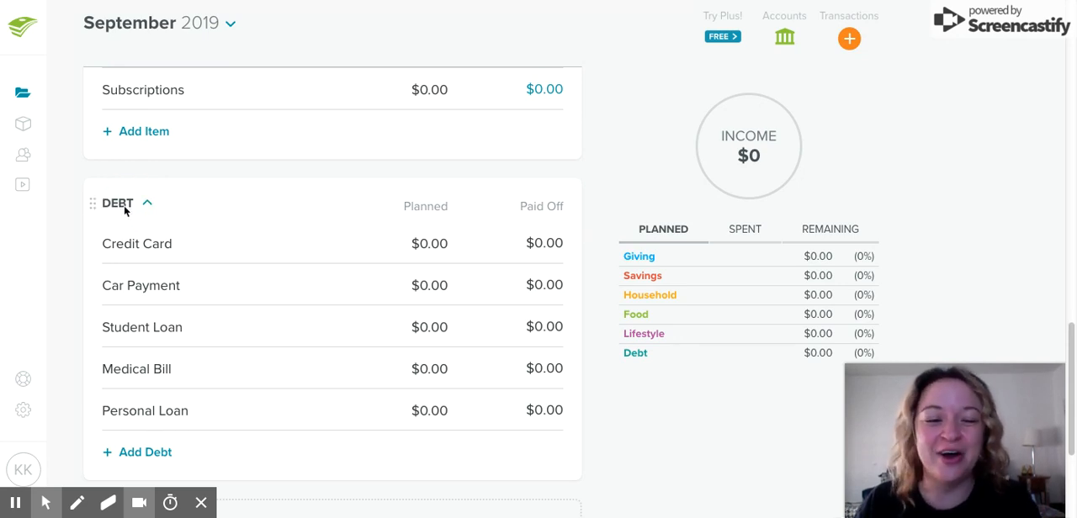
left_click(88, 408)
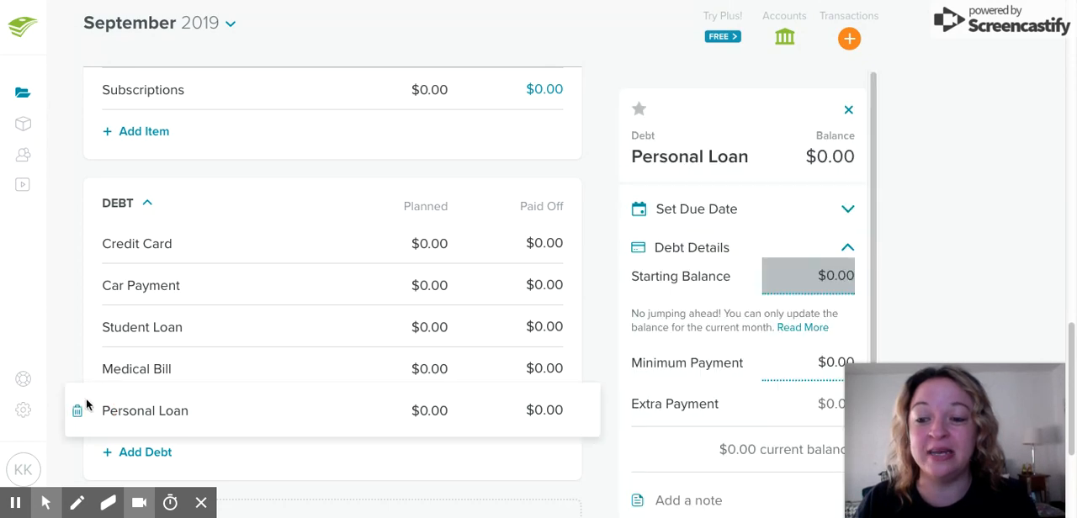
left_click(76, 410)
left_click(537, 183)
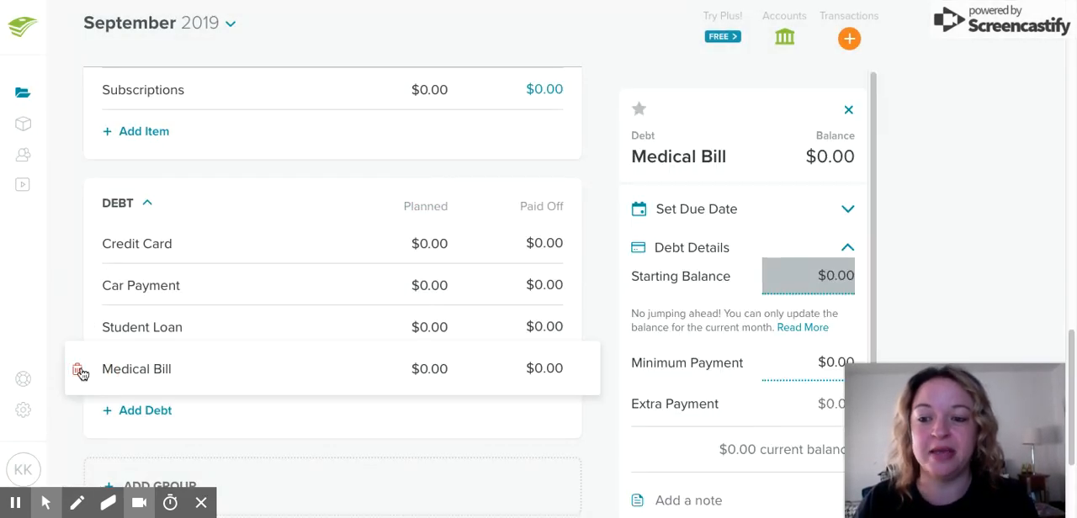
left_click(77, 369)
left_click(519, 190)
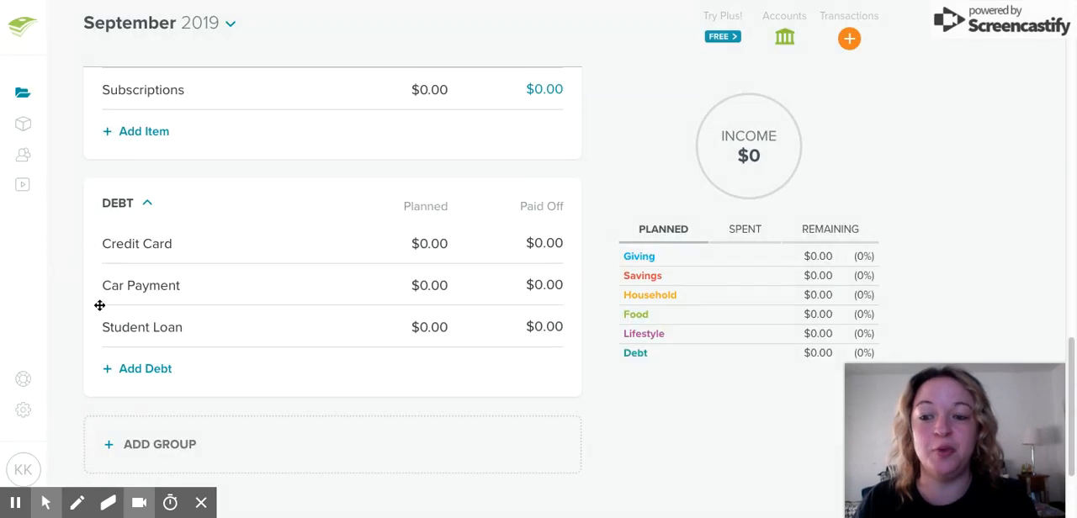
left_click(99, 327)
left_click(78, 330)
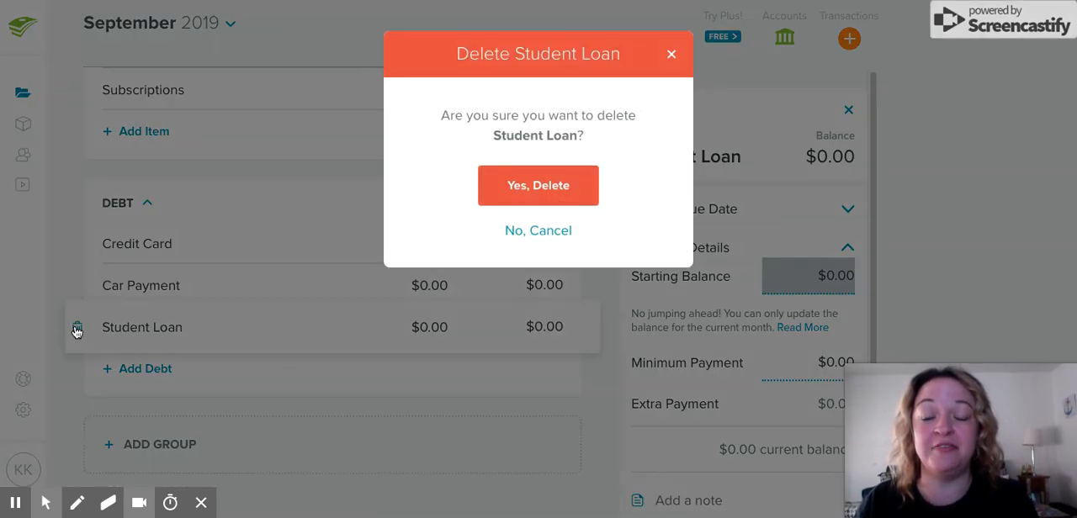
left_click(527, 188)
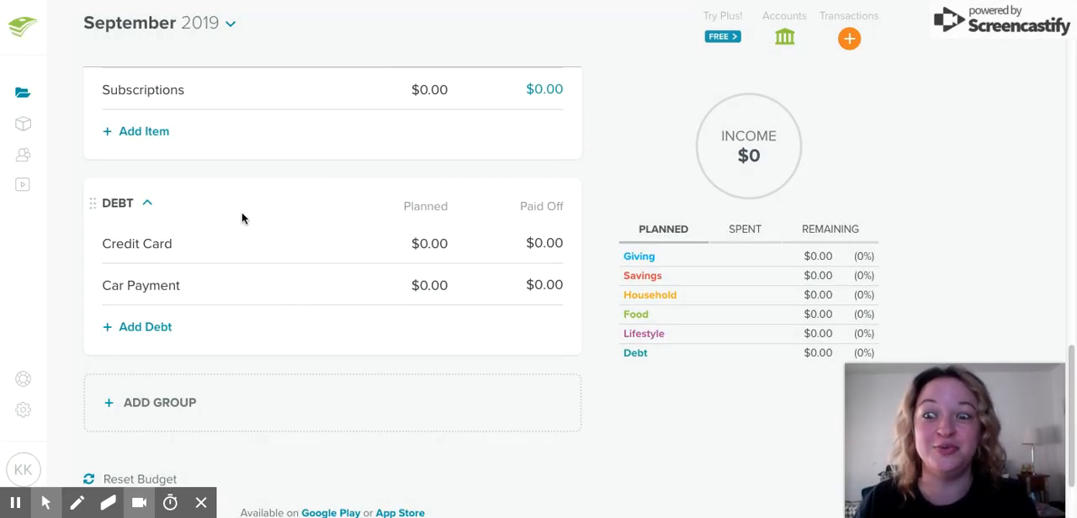
Delete the Car Payment and Credit Card items from the Debt group
left_click(89, 284)
left_click(78, 287)
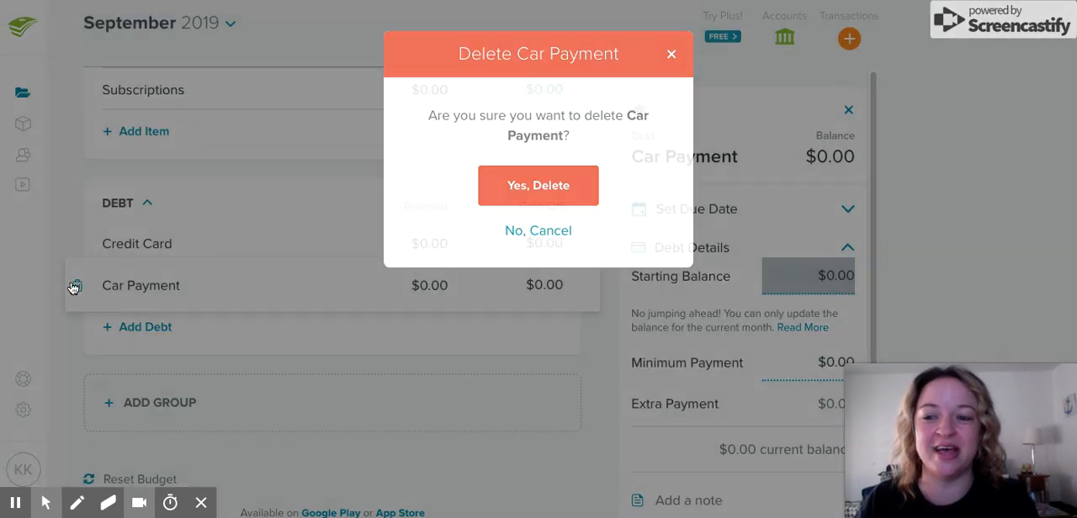
left_click(521, 189)
left_click(95, 241)
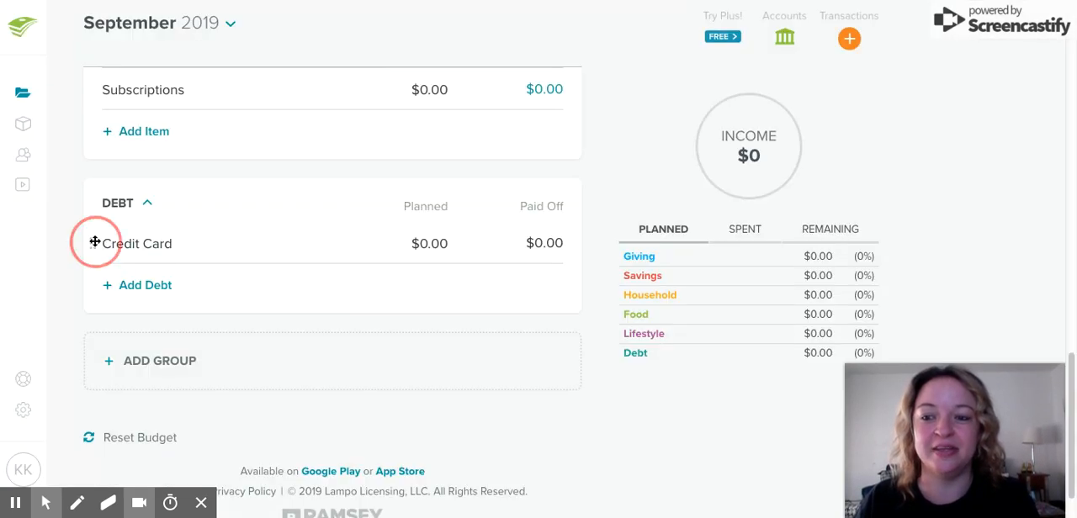
left_click(77, 243)
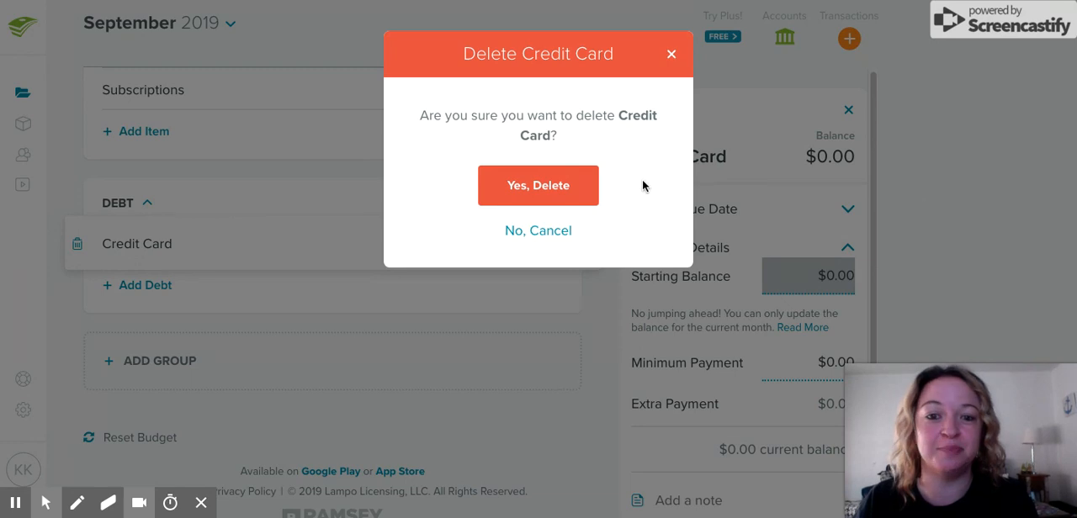
left_click(587, 186)
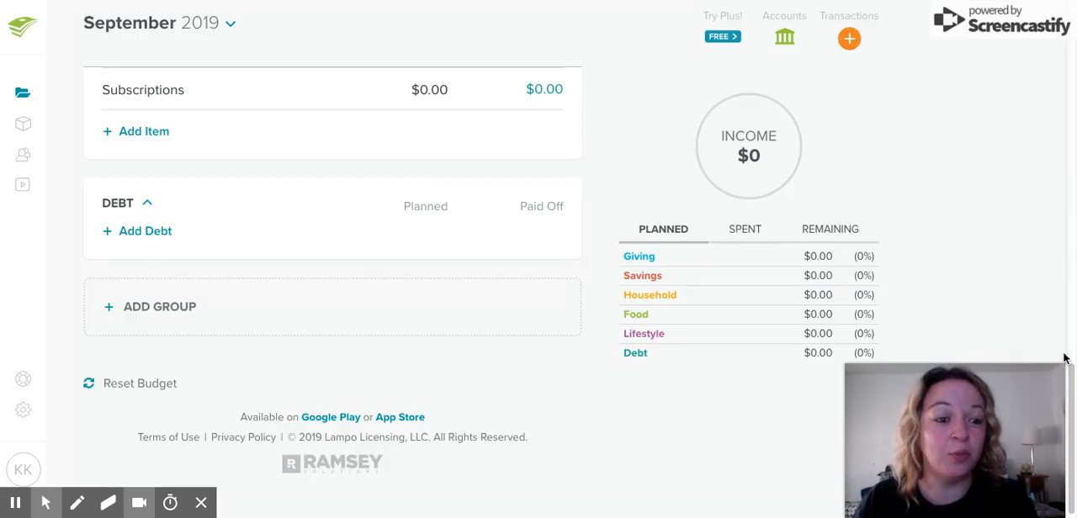
Delete the Food group together with its budget items
scroll(1067, 378, "up", 15)
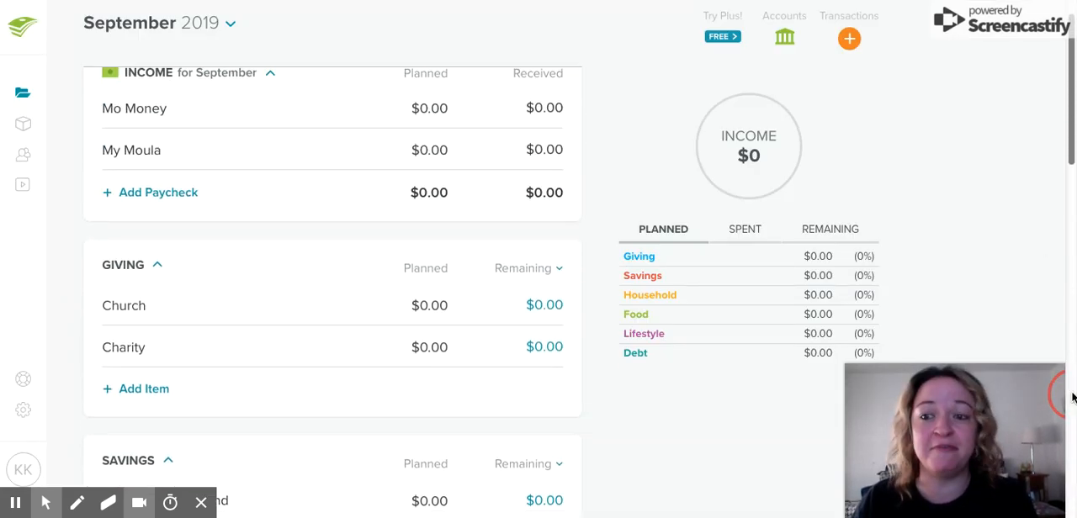
scroll(1072, 397, "up", 1)
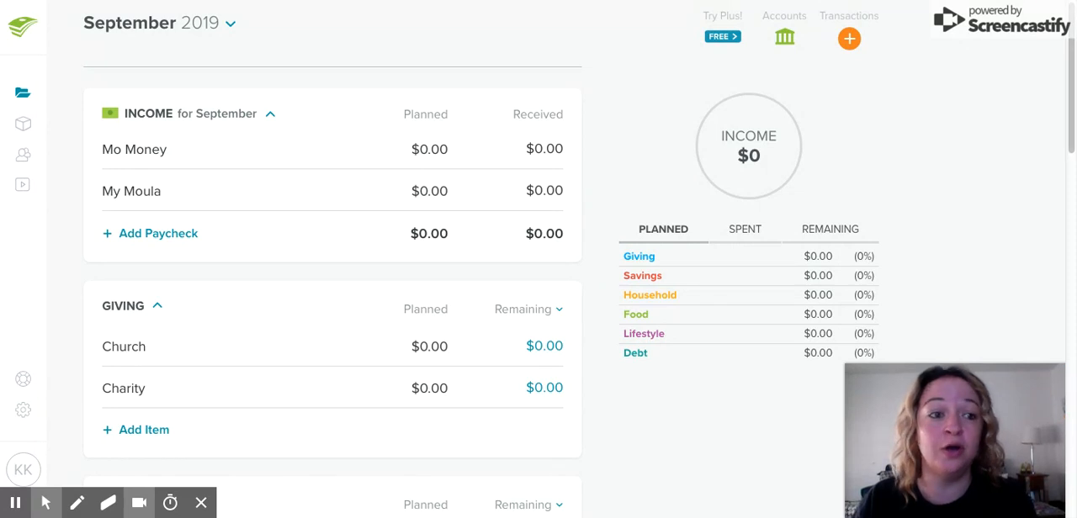
scroll(1059, 21, "down", 5)
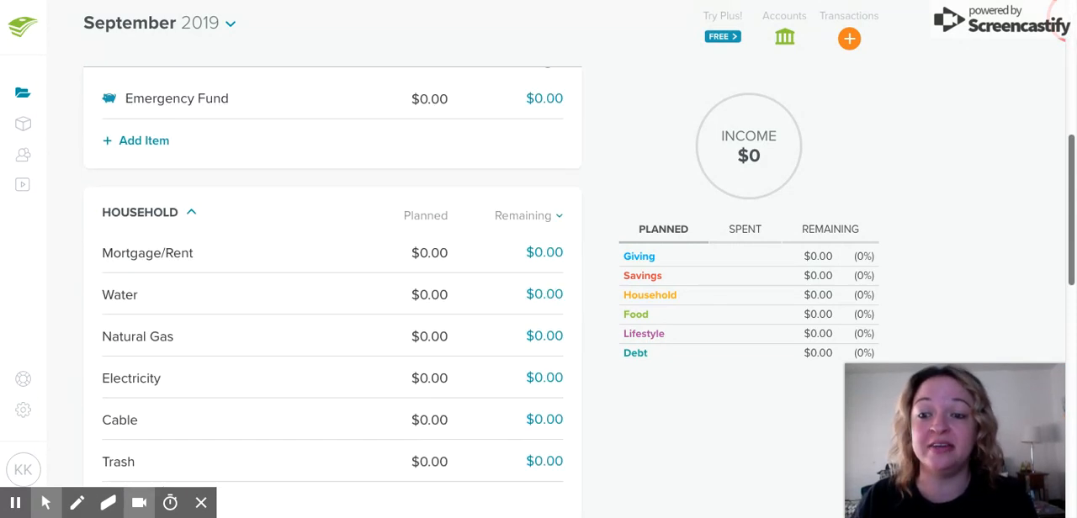
scroll(538, 277, "down", 6)
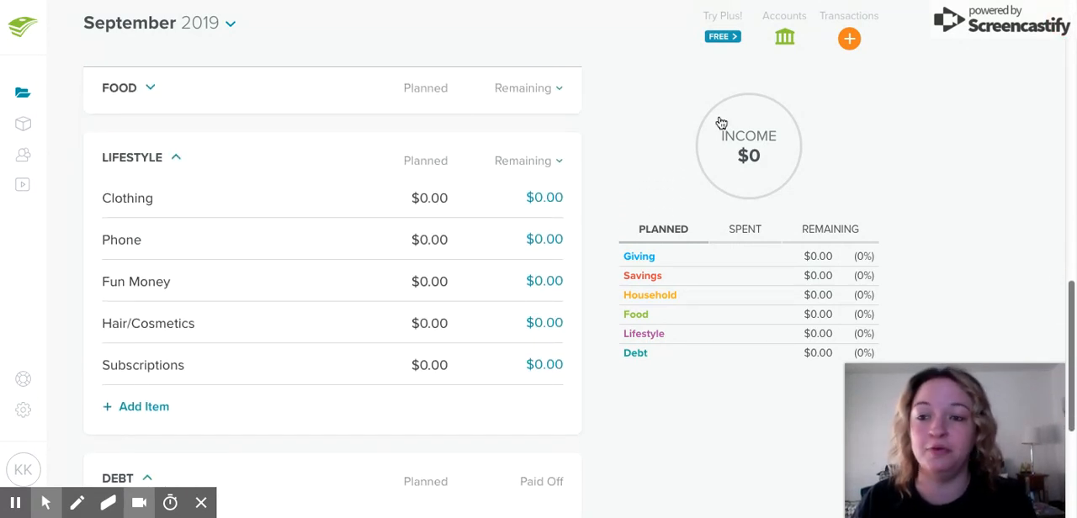
left_click(116, 89)
left_click(533, 90)
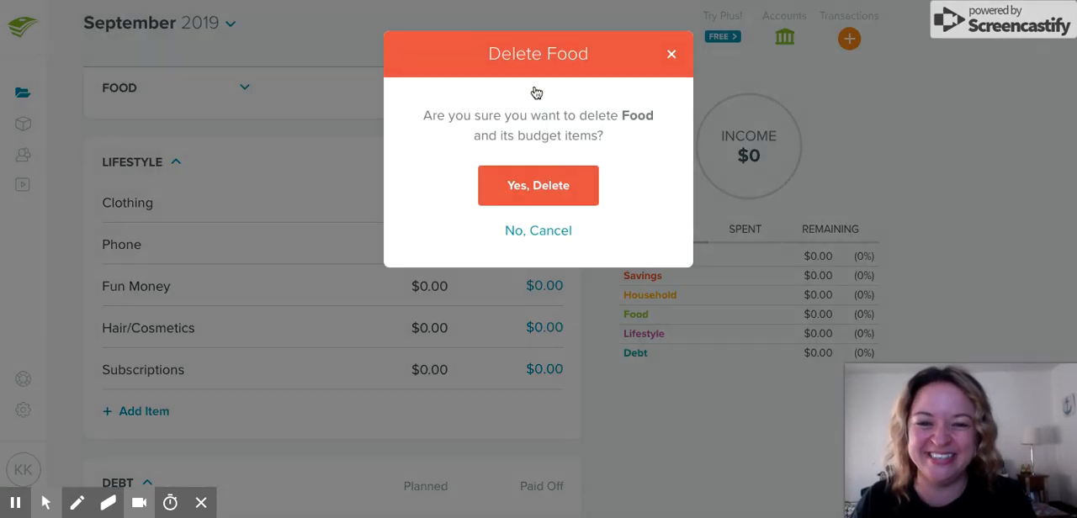
left_click(545, 187)
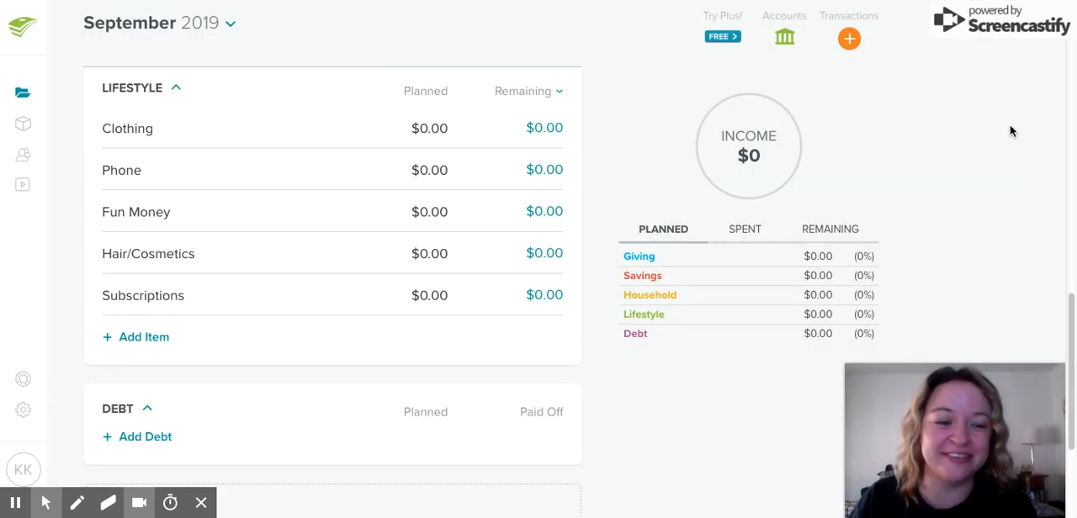
Rename the Mortgage/Rent item in the Household group as "Love Shack"
left_click_drag(1070, 324, 1070, 191)
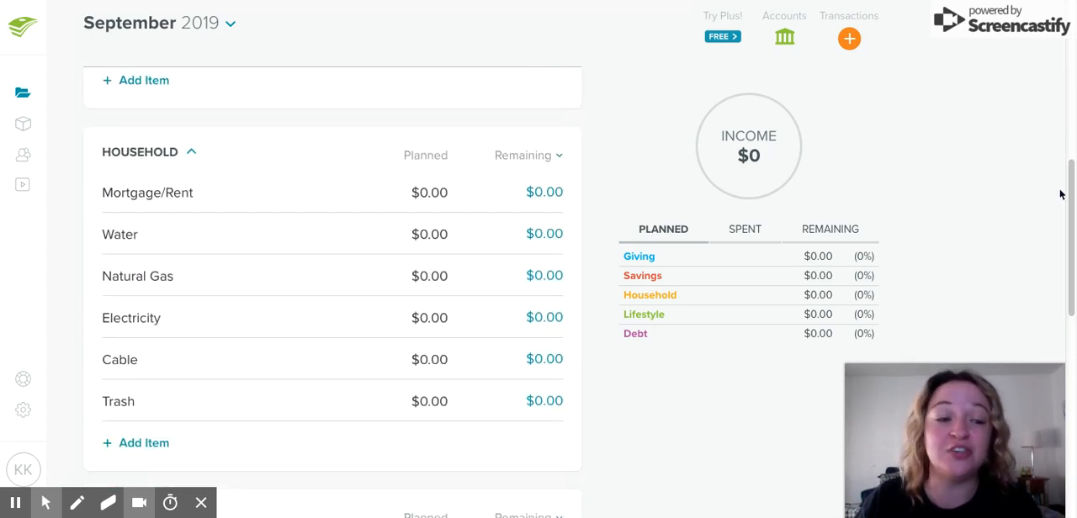
left_click_drag(1071, 193, 1072, 196)
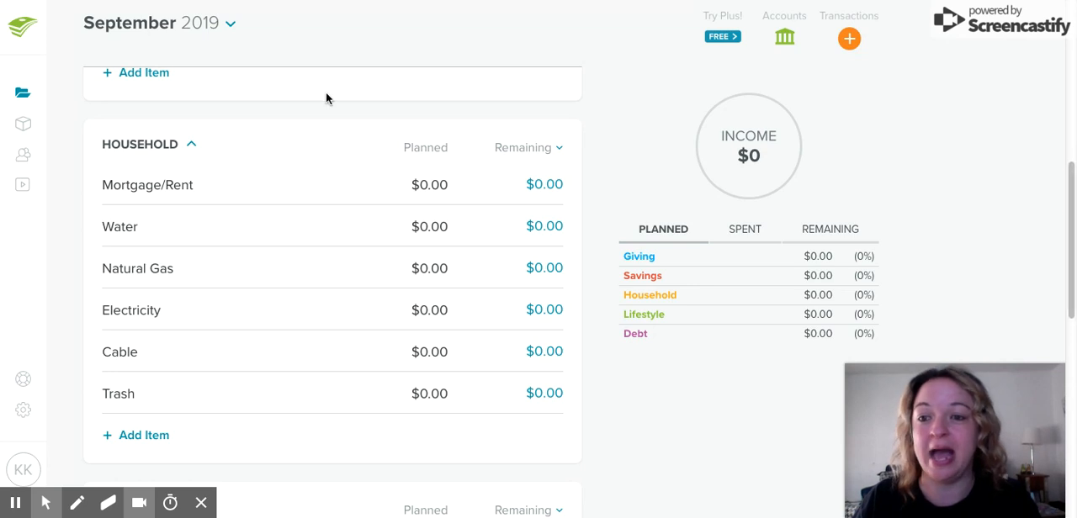
left_click(171, 187)
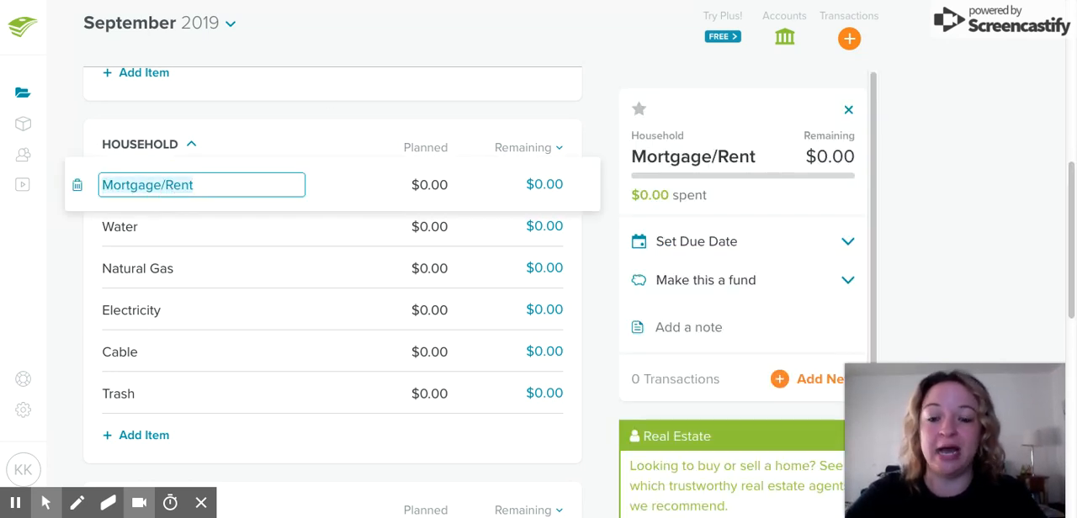
type("Love Shack")
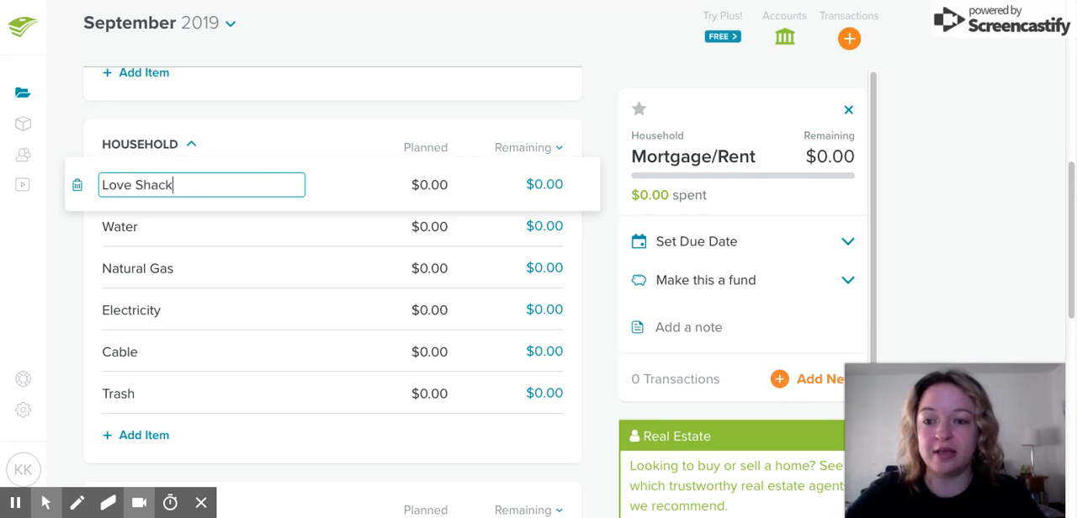
key("Tab")
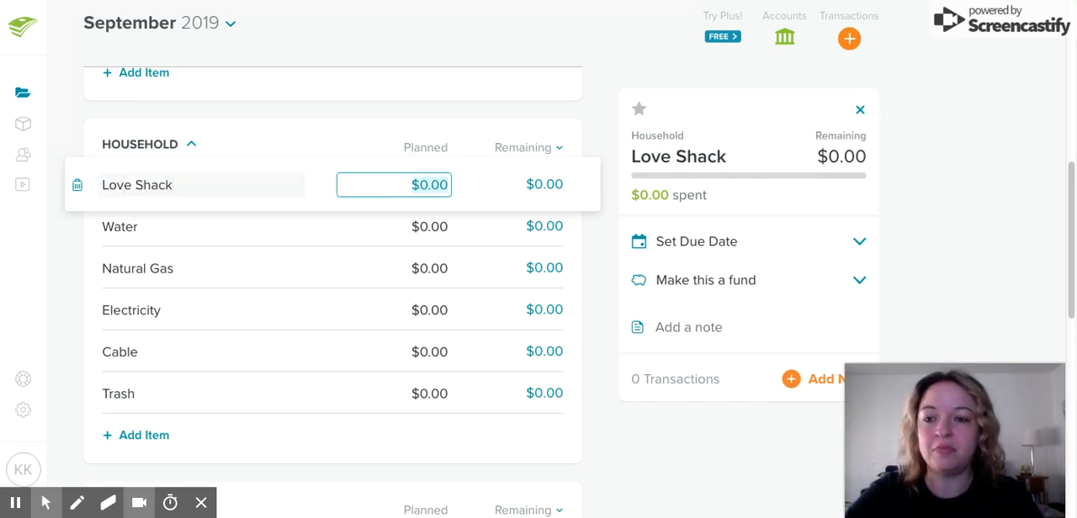
Delete the Water and Natural Gas items from the Household group
left_click(121, 227)
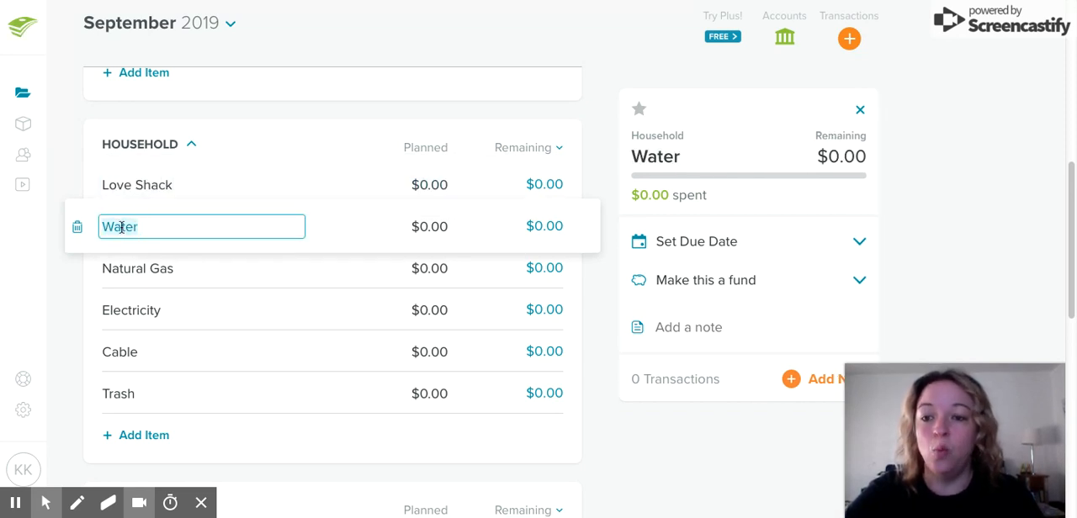
left_click(77, 228)
left_click(515, 184)
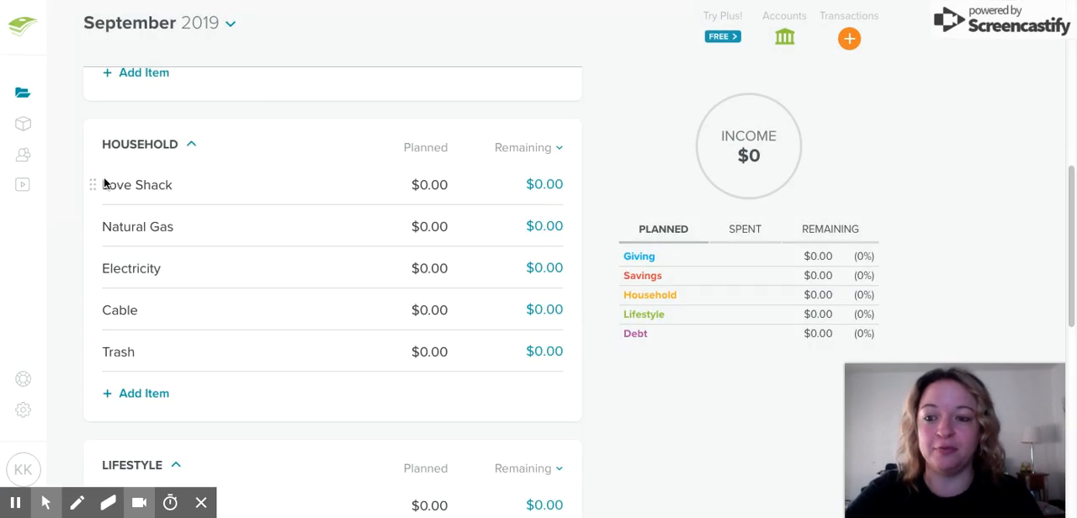
left_click(93, 227)
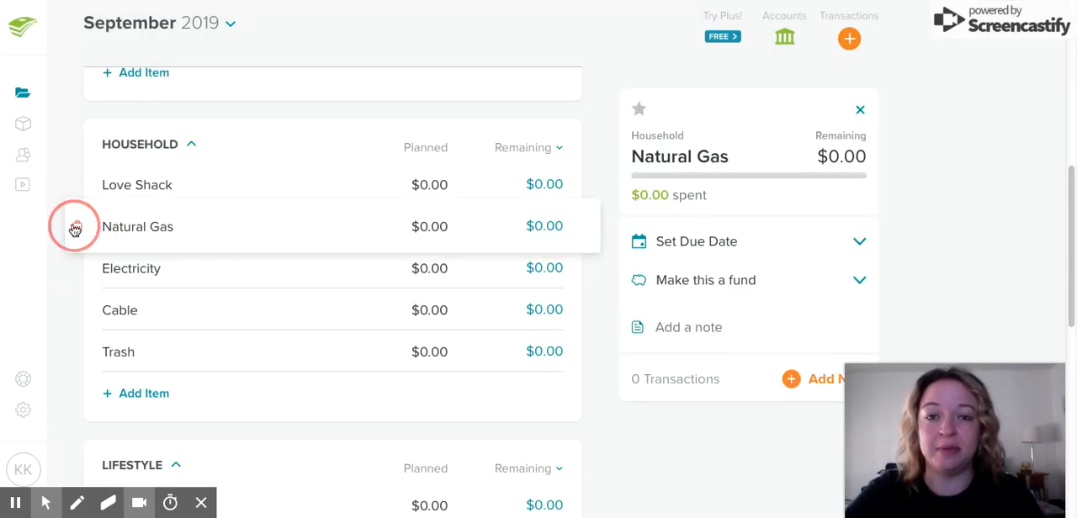
left_click(76, 227)
left_click(527, 188)
In the Household group, rename the Electricity item as "Power" and the Cable item as "Youtube"
left_click(178, 228)
type("Power")
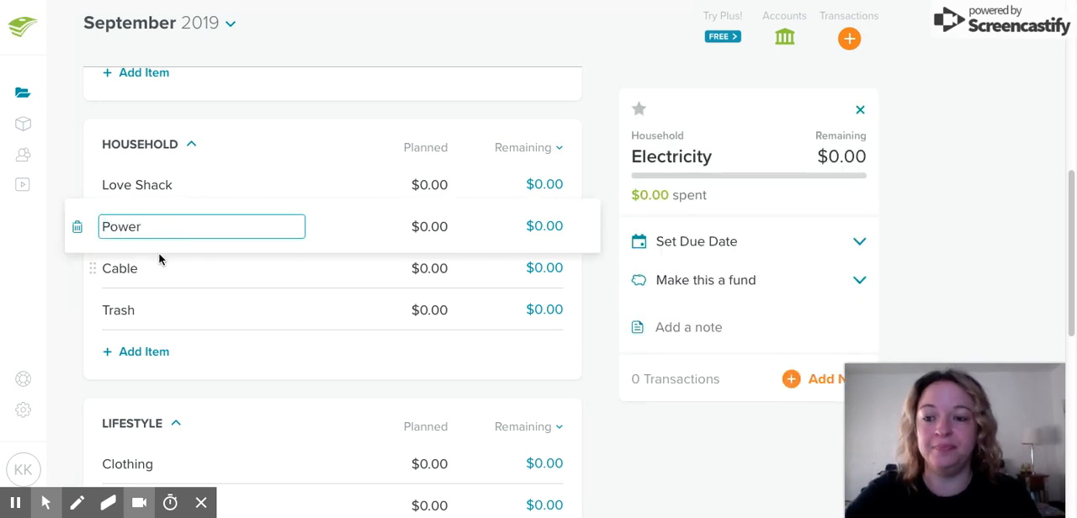
left_click(118, 267)
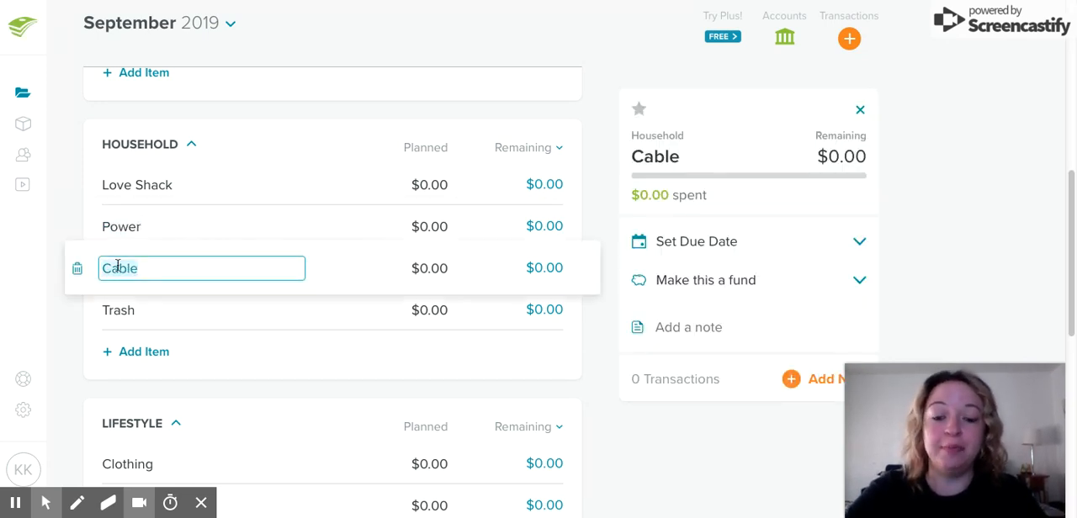
type("Youtube")
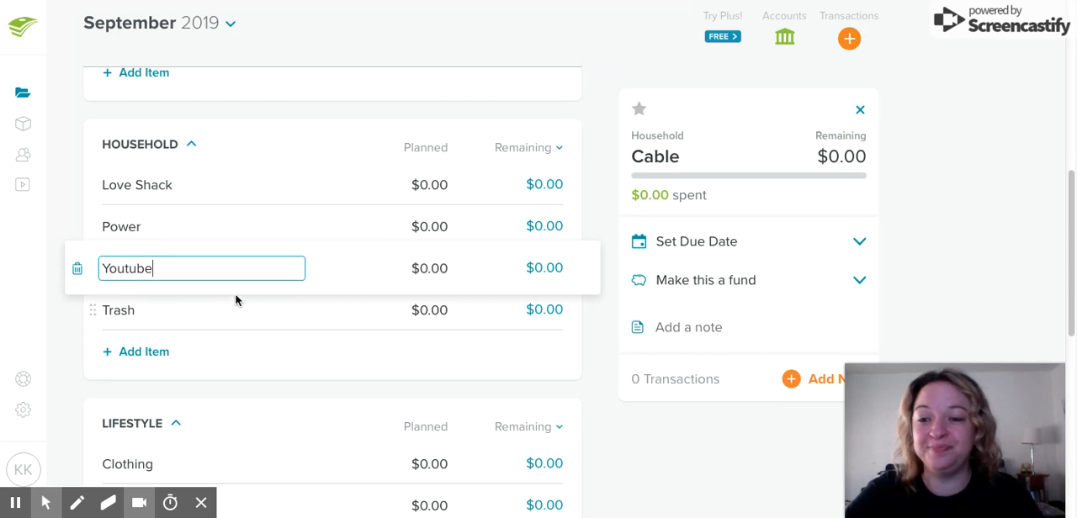
Delete the Trash item from the Household group
left_click(332, 301)
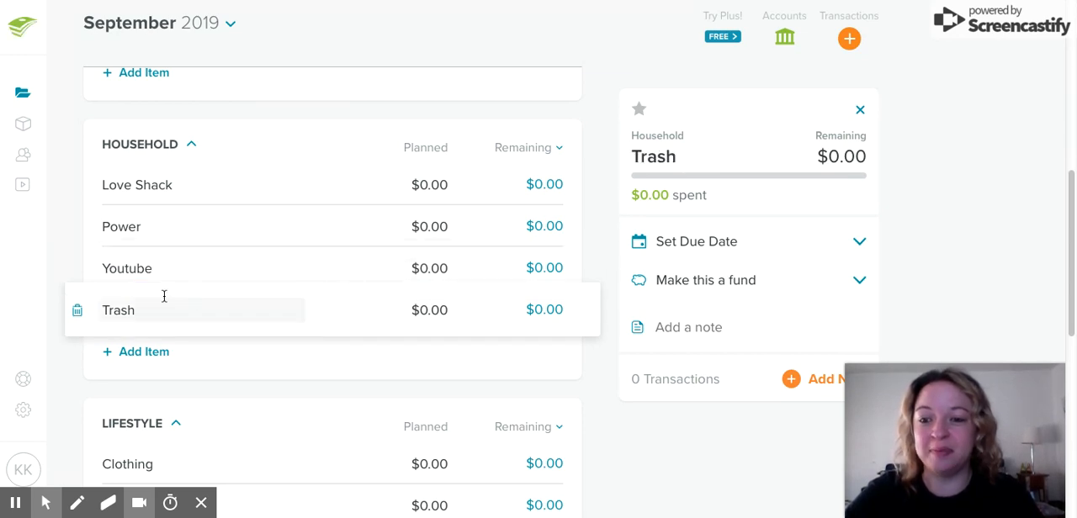
left_click(76, 312)
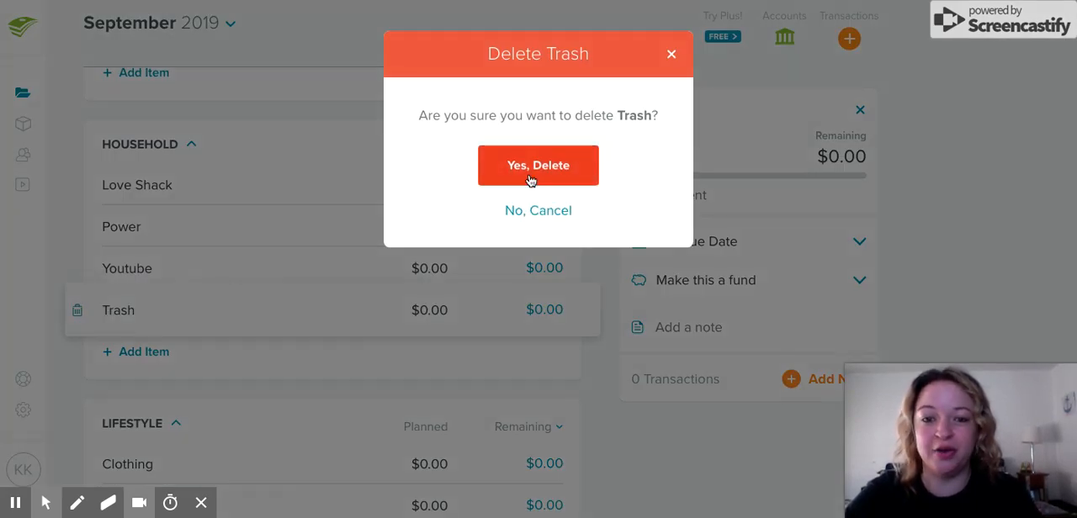
left_click(529, 175)
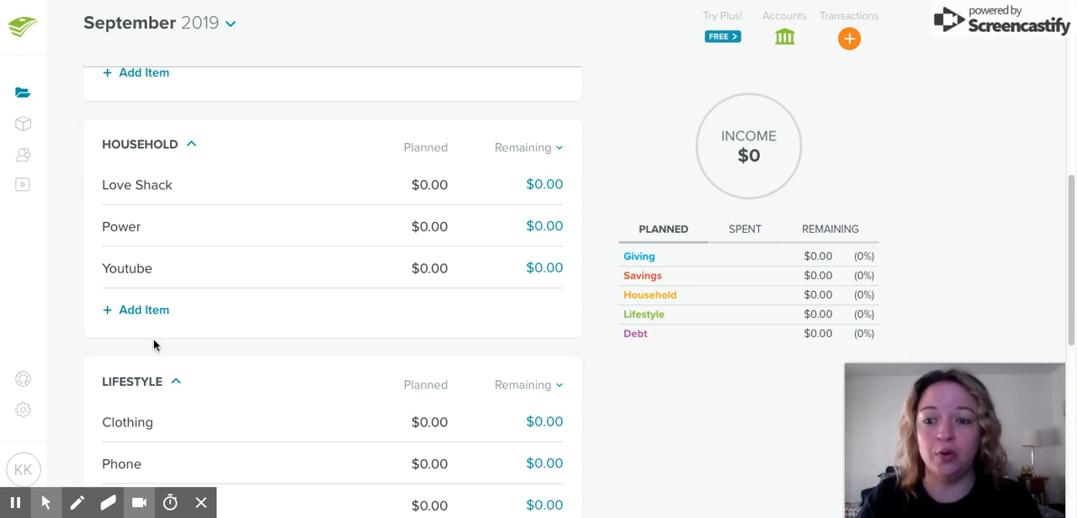
Add two items to the Household group named "Car Payment" and "Car Insurance"
left_click(152, 314)
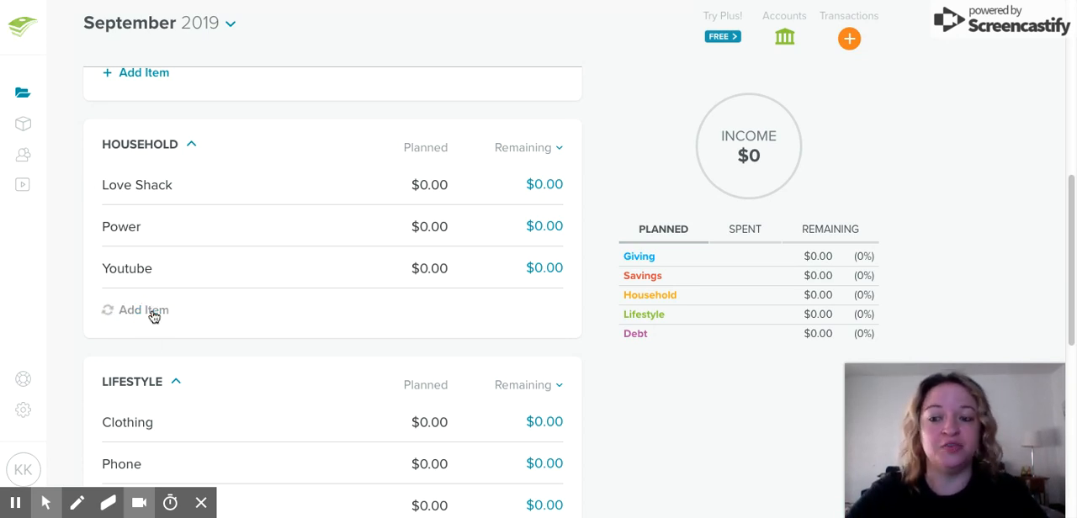
type("CAr Payment")
key("Tab")
left_click(170, 352)
type("CAr")
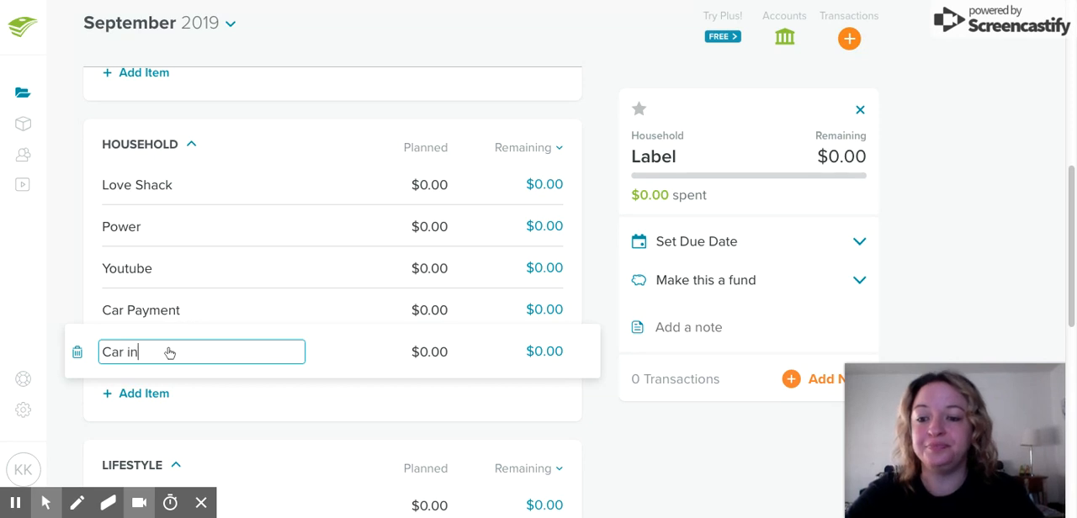
type(" Insur")
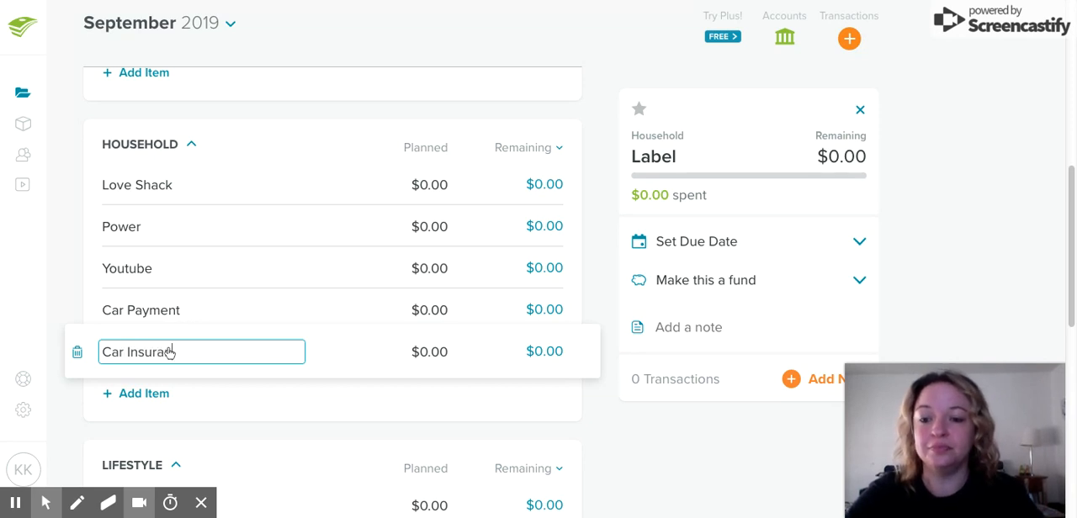
type("ance")
key("Tab")
Add two more Household items named "Grocery Greatness" and "Childcare"
left_click(140, 400)
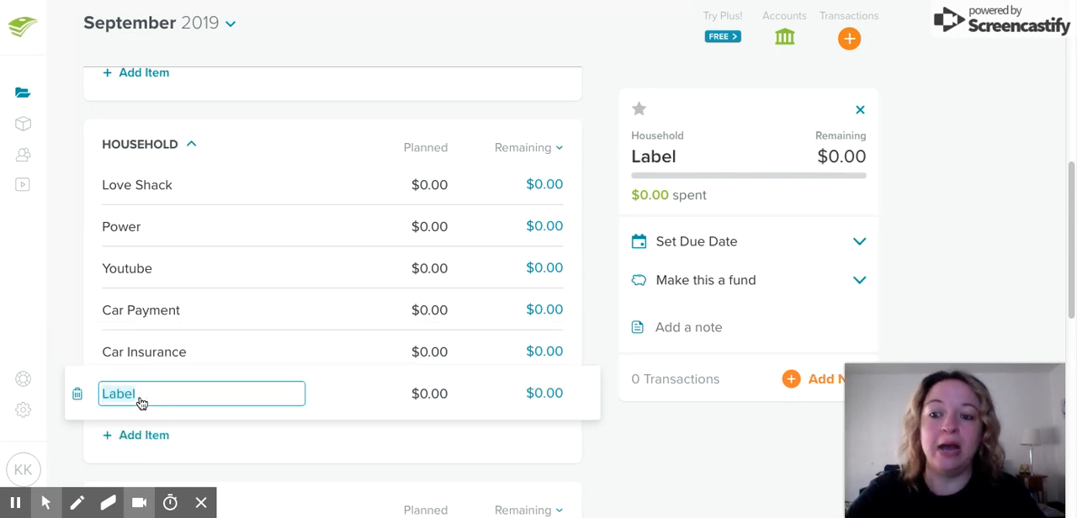
type("Gro")
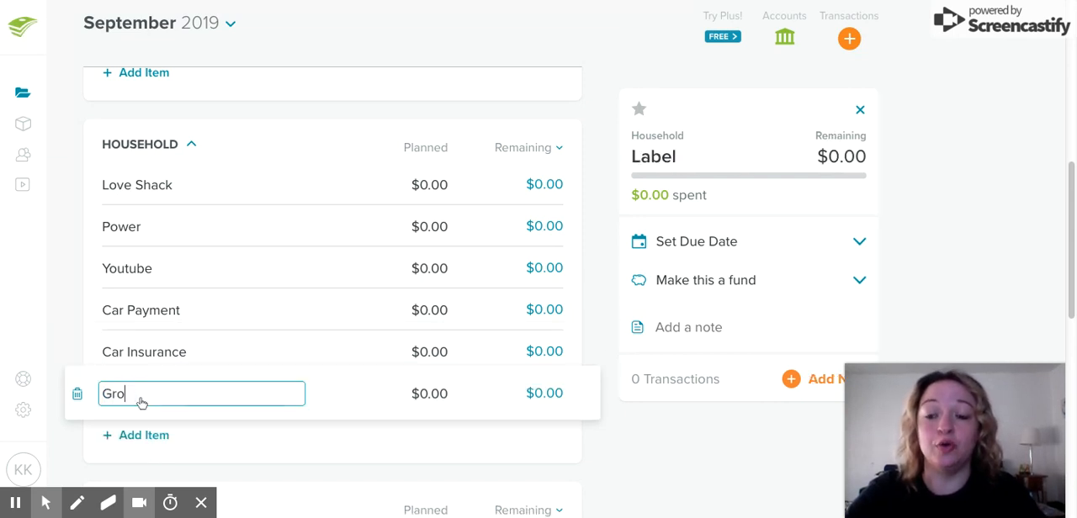
type("cery Greatness")
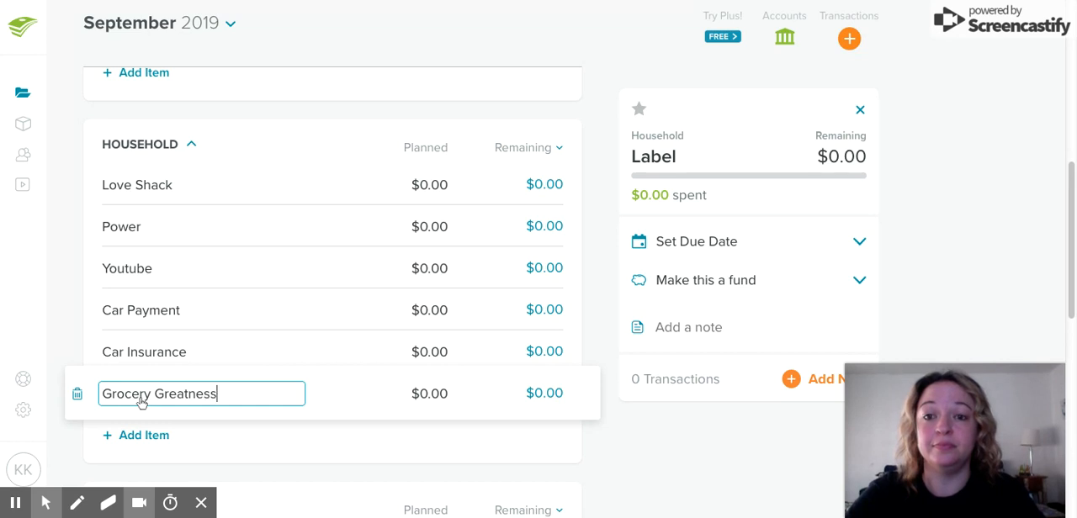
key("Tab")
left_click(156, 438)
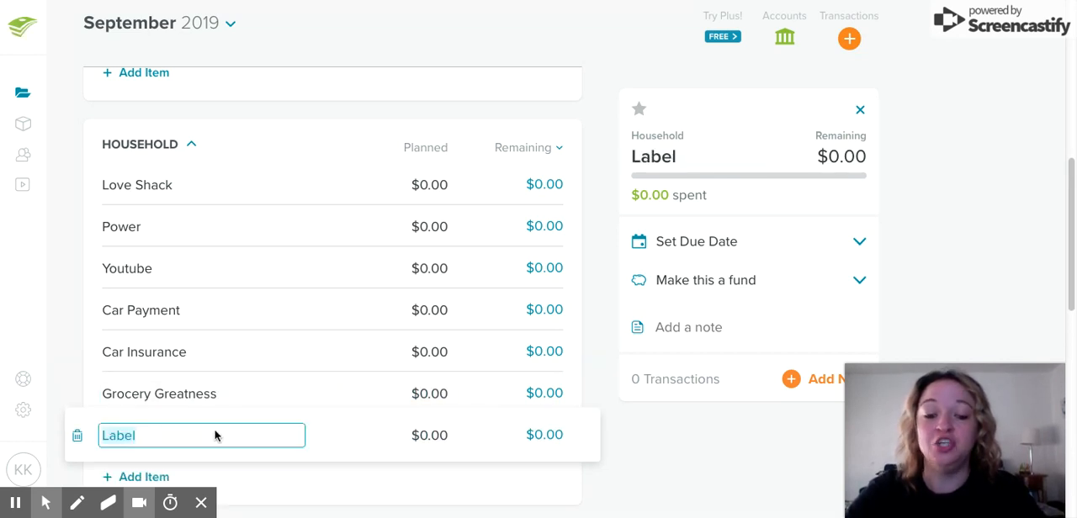
type("Childcare")
key("Tab")
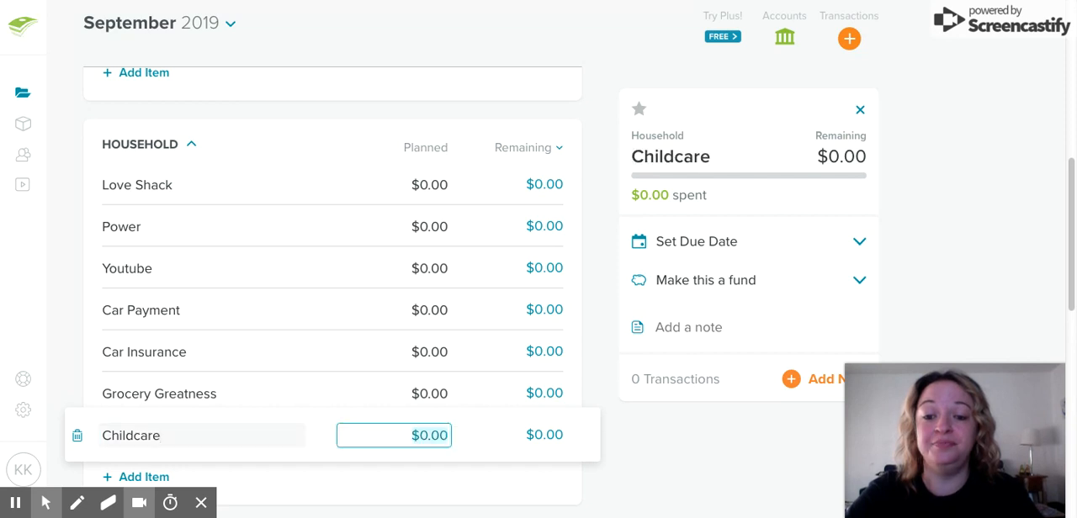
left_click(296, 476)
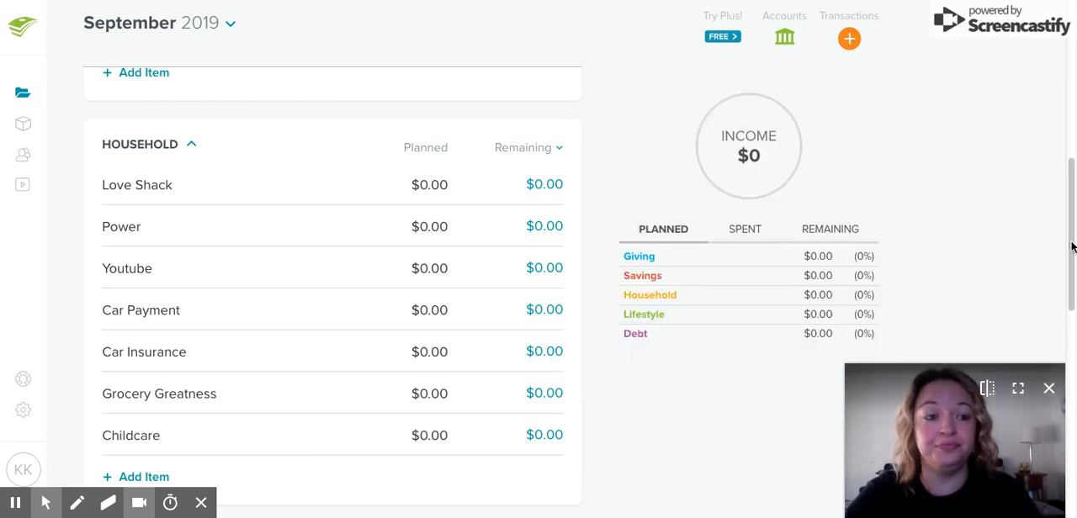
Add an item named "Cell Phone" to the Household group
scroll(1060, 241, "down", 1)
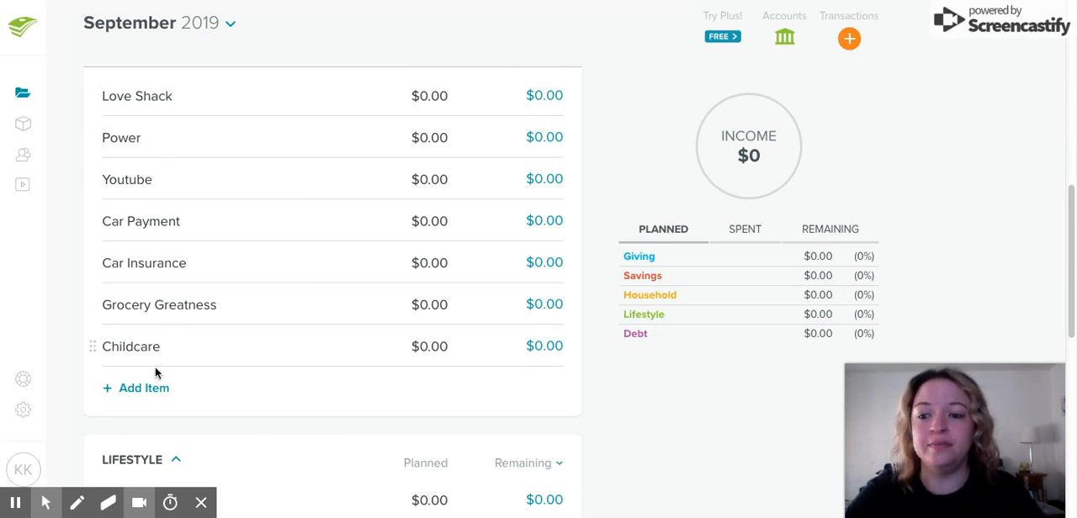
left_click(146, 394)
type("Cell ")
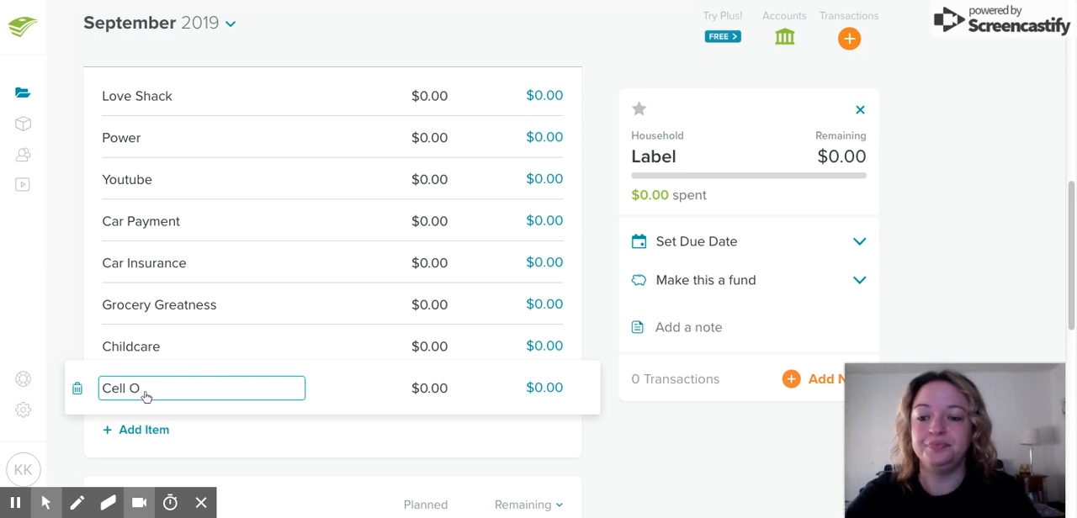
type("Pho")
key("Tab")
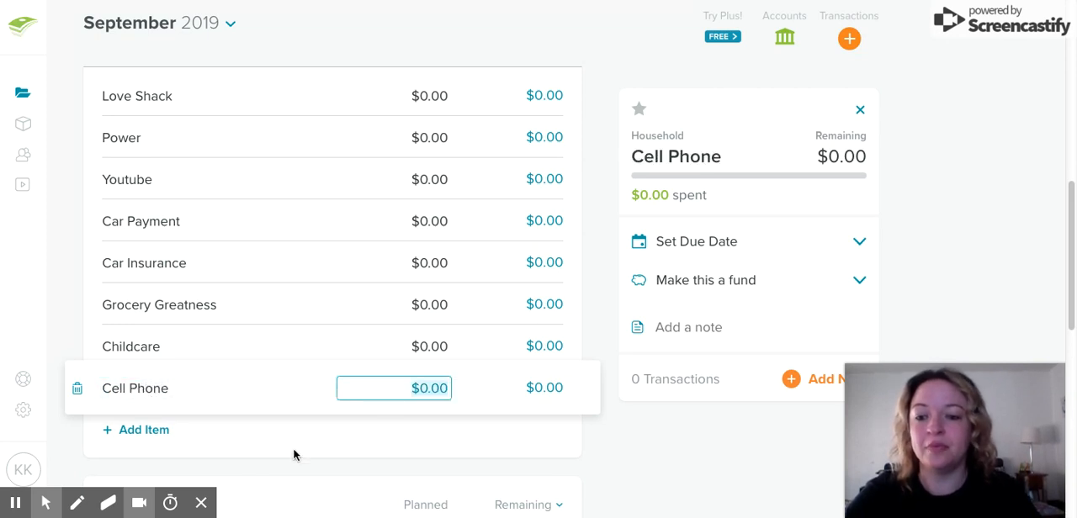
left_click(292, 430)
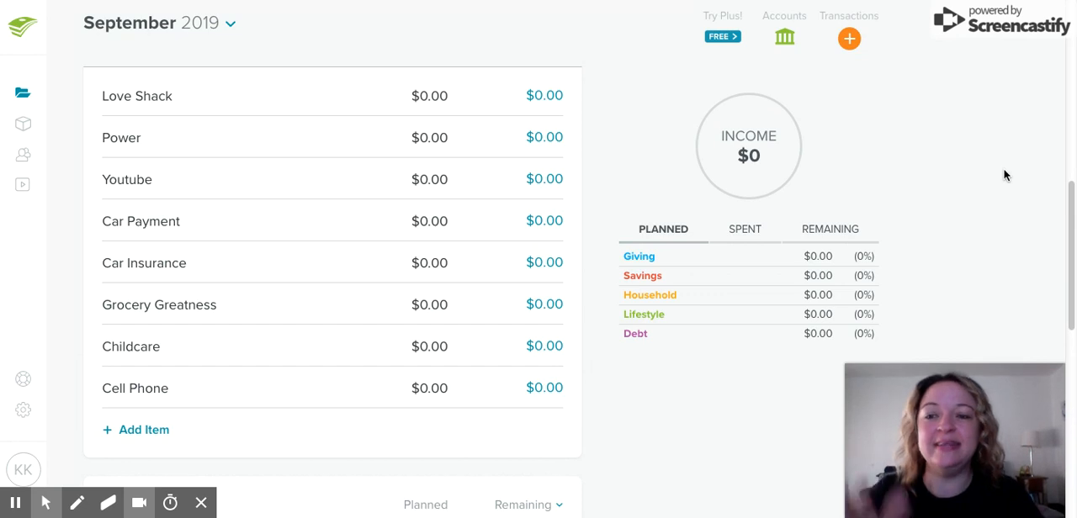
left_click_drag(1065, 222, 1068, 207)
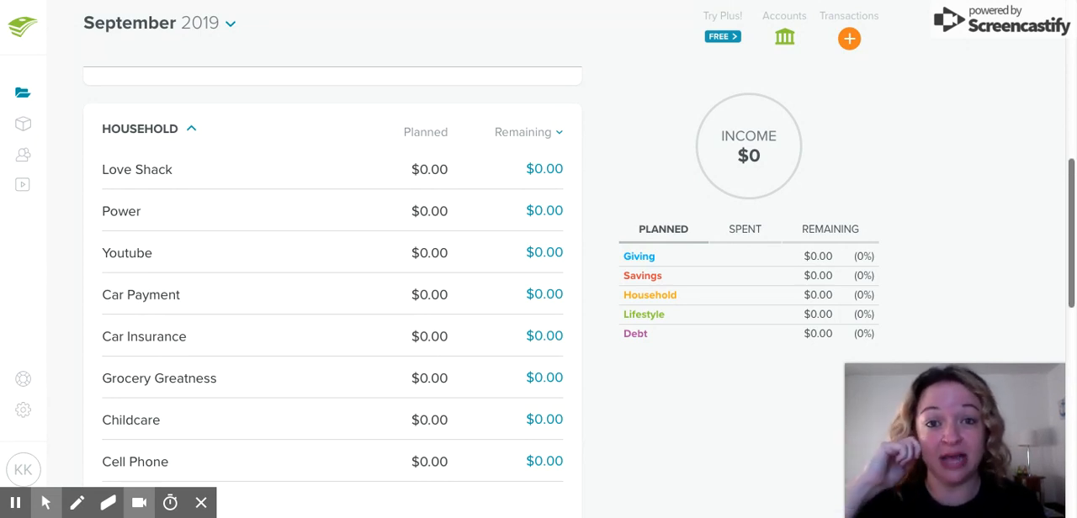
In the Lifestyle group, rename the Clothing and Phone items with the first names of the two family members
scroll(1067, 173, "down", 4)
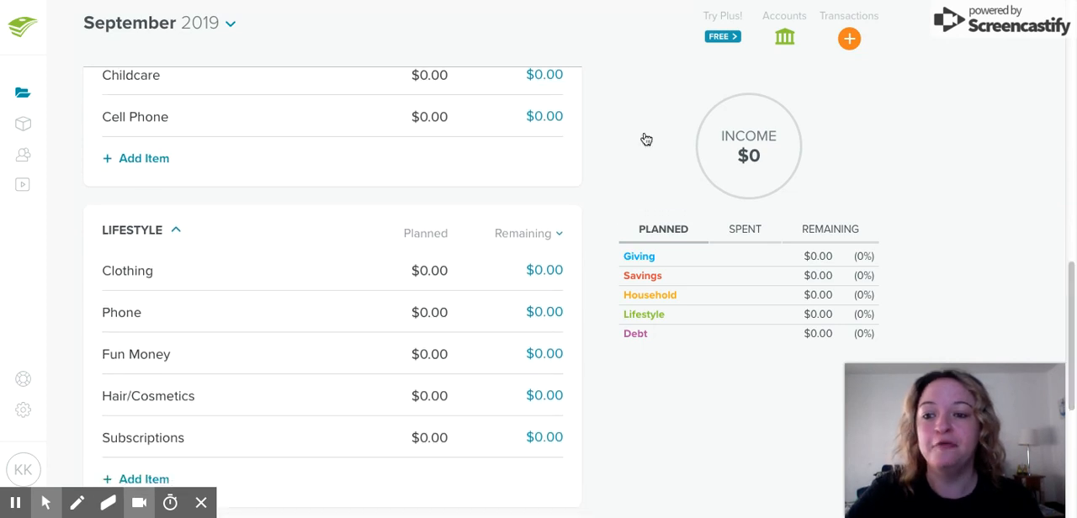
left_click(146, 269)
type("Kate")
key("Tab")
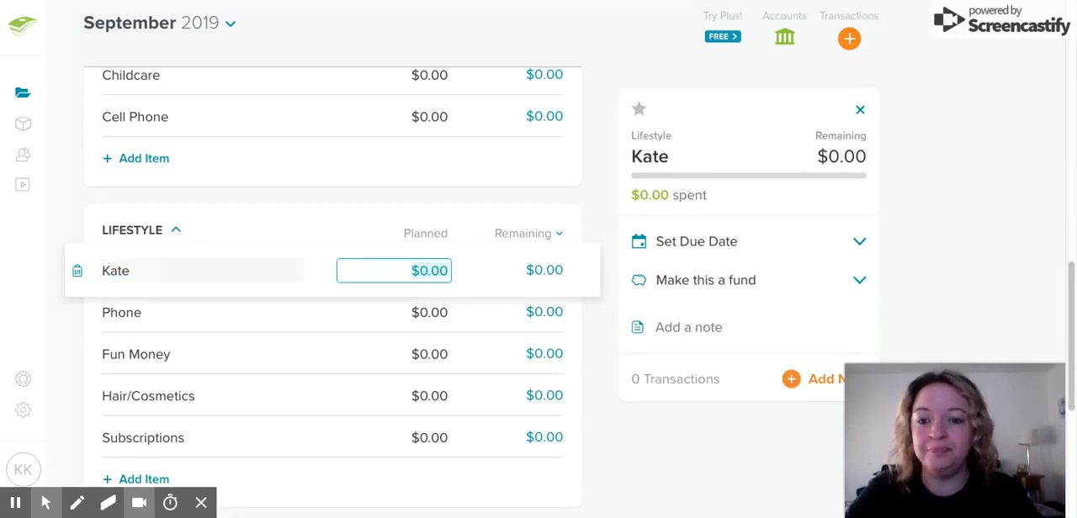
left_click(132, 311)
type("Kaden")
key("Tab")
Rename the Fun Money item with the first family member's name followed by "Gym"
left_click(128, 362)
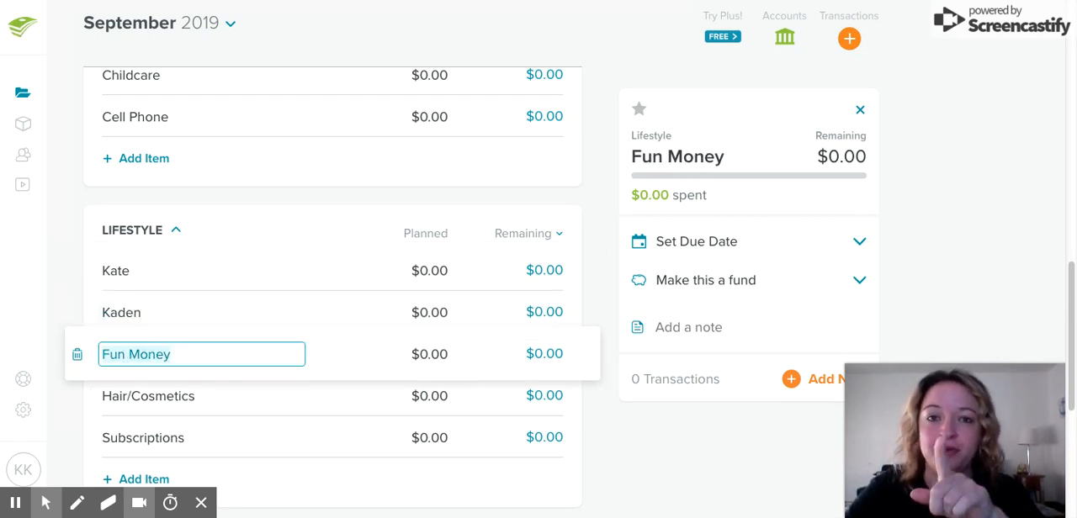
type("K")
type("ate Kade")
key("BackSpace")
key("BackSpace")
key("BackSpace")
key("BackSpace")
key("BackSpace")
type("Gym")
key("Tab")
Rename the Hair/Cosmetics item with the second family member's name followed by "Gymnastics"
left_click(146, 397)
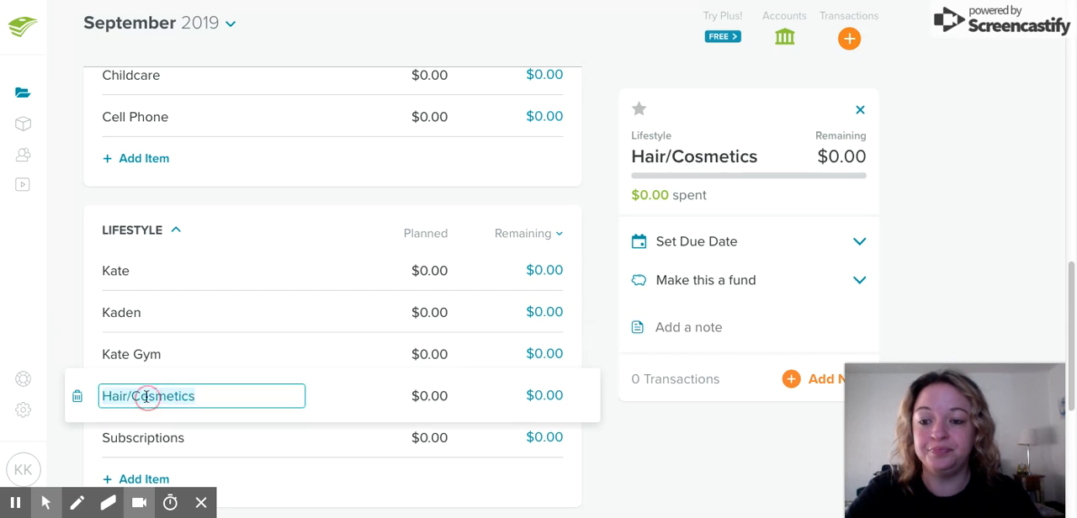
type("Kaden Gymn")
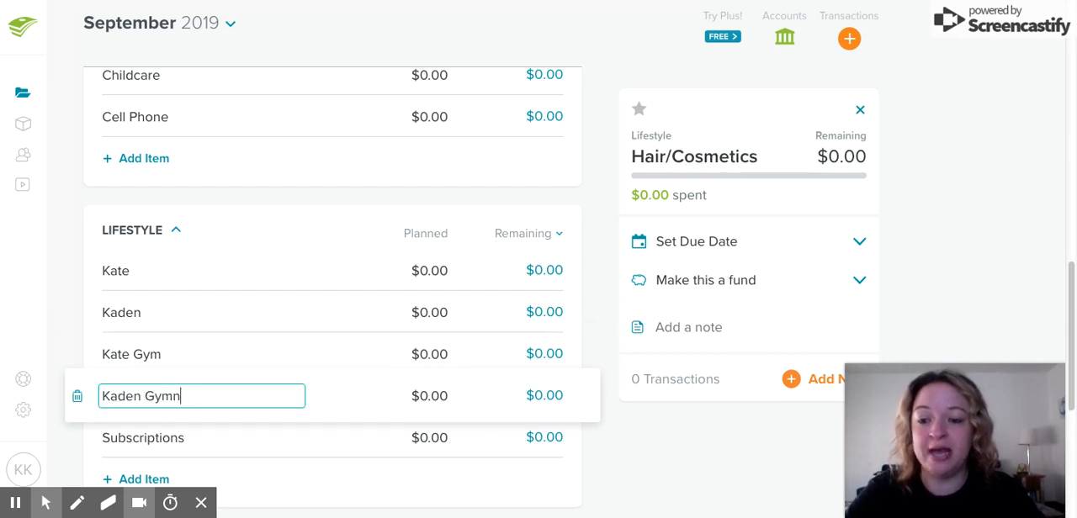
type("astics")
key("Tab")
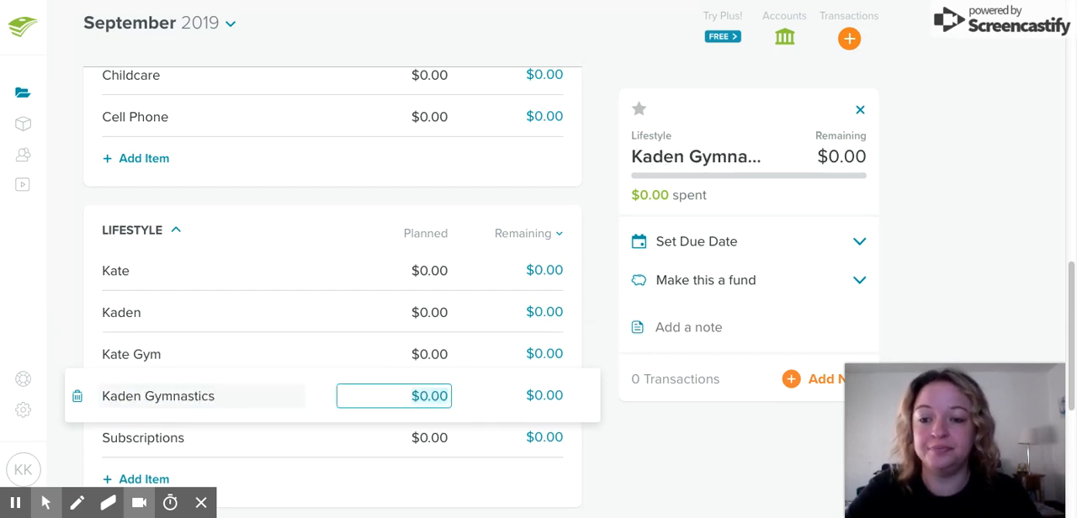
left_click(981, 229)
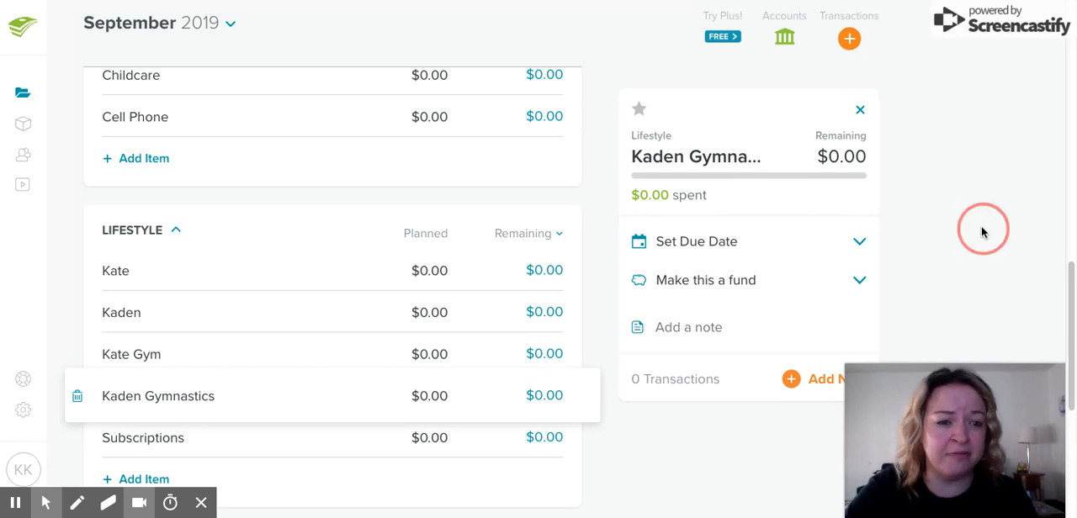
Rename the Subscriptions item in the Lifestyle group as "Massage"
scroll(1065, 279, "down", 1)
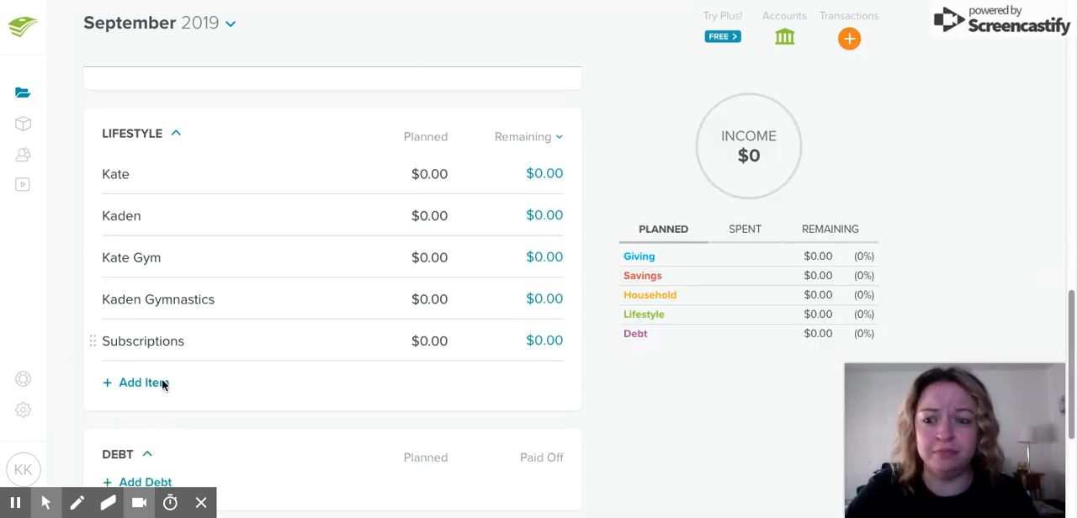
left_click(155, 337)
type("Massage")
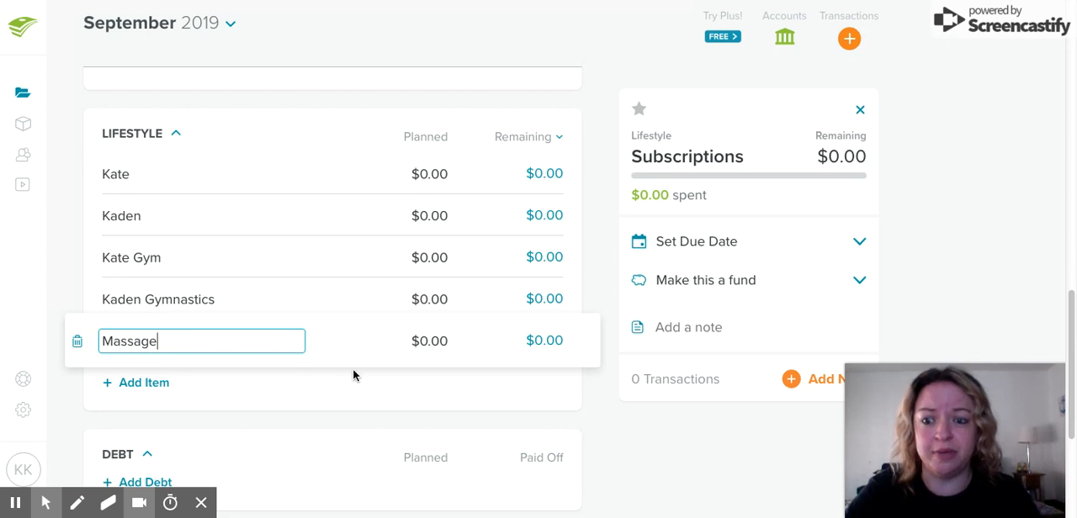
left_click(353, 375)
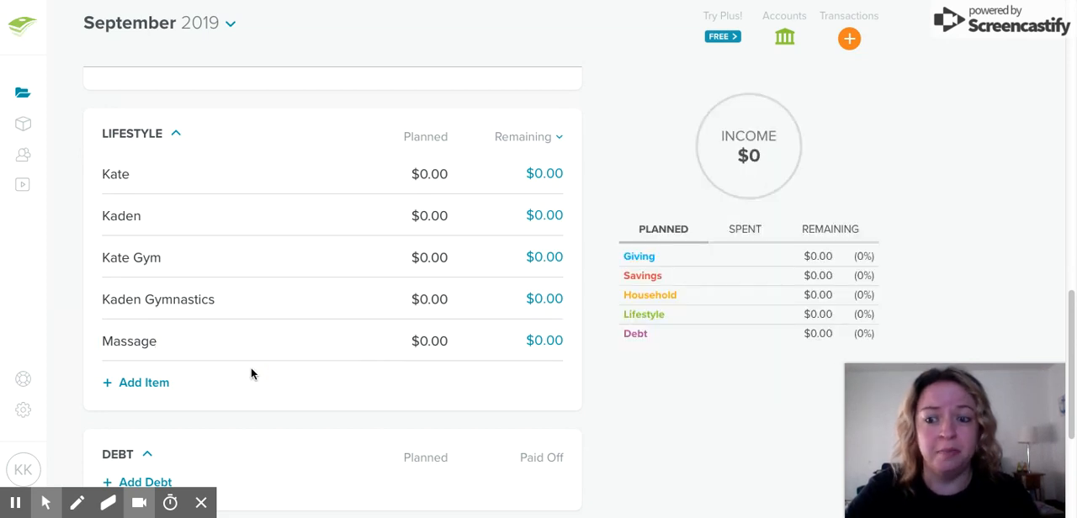
Add two items to the Lifestyle group named "House Cleaning" and "Going out to eat"
left_click(147, 388)
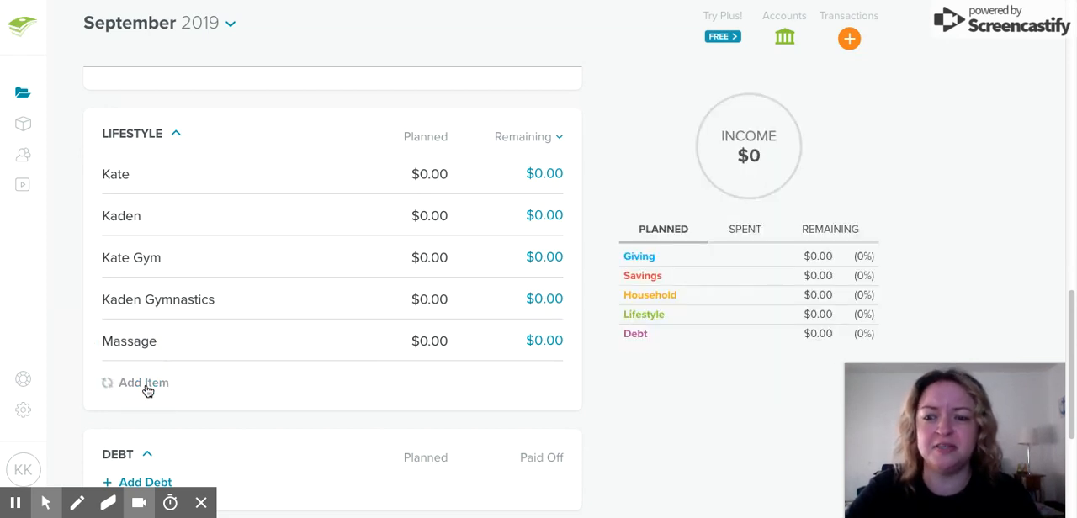
type("House Cleaning")
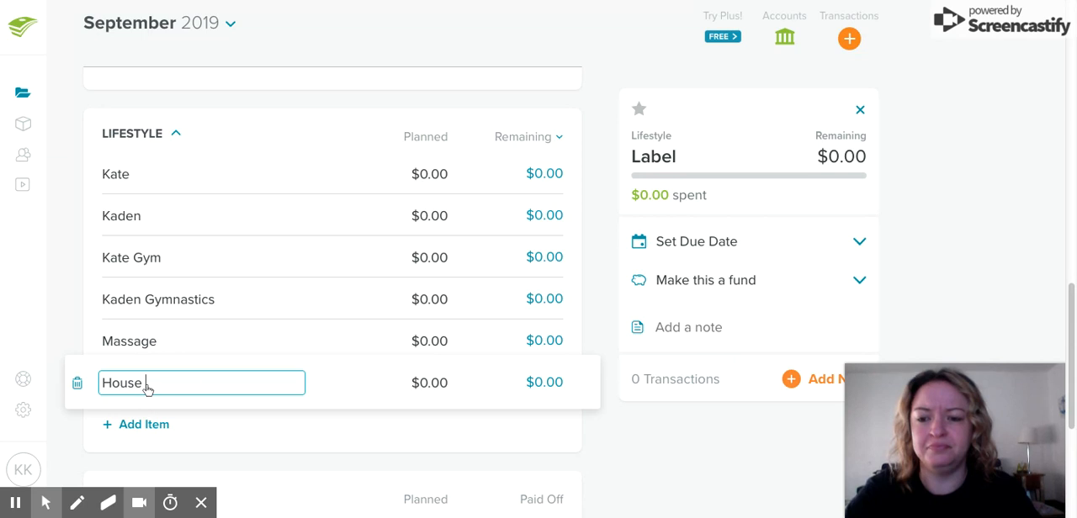
left_click(475, 415)
left_click_drag(1071, 322, 1071, 313)
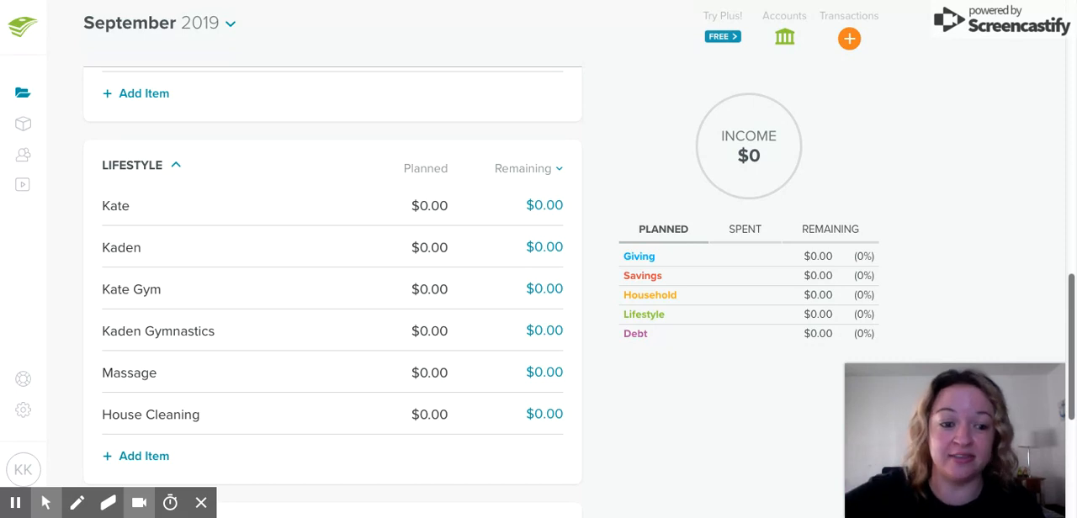
left_click(126, 457)
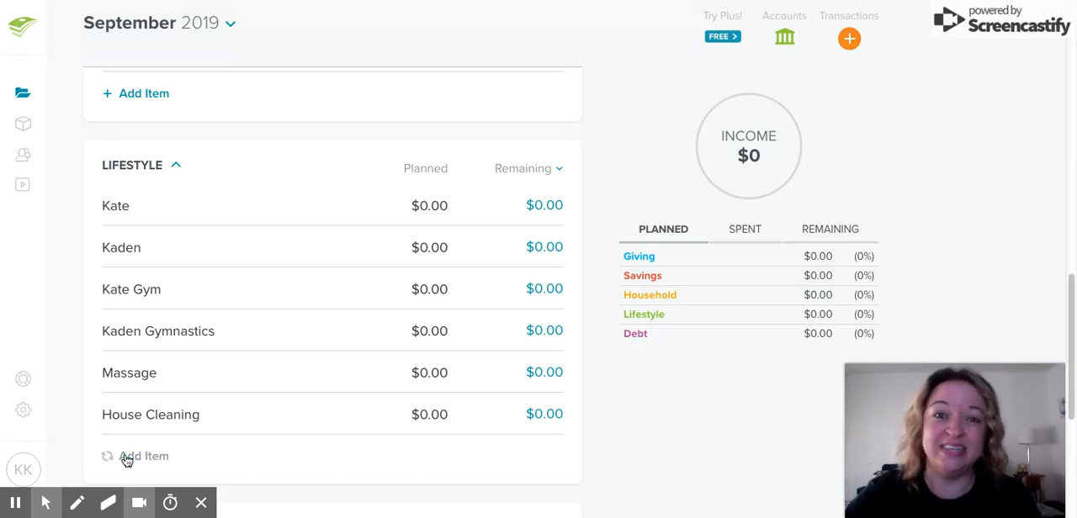
type("Going out to eat")
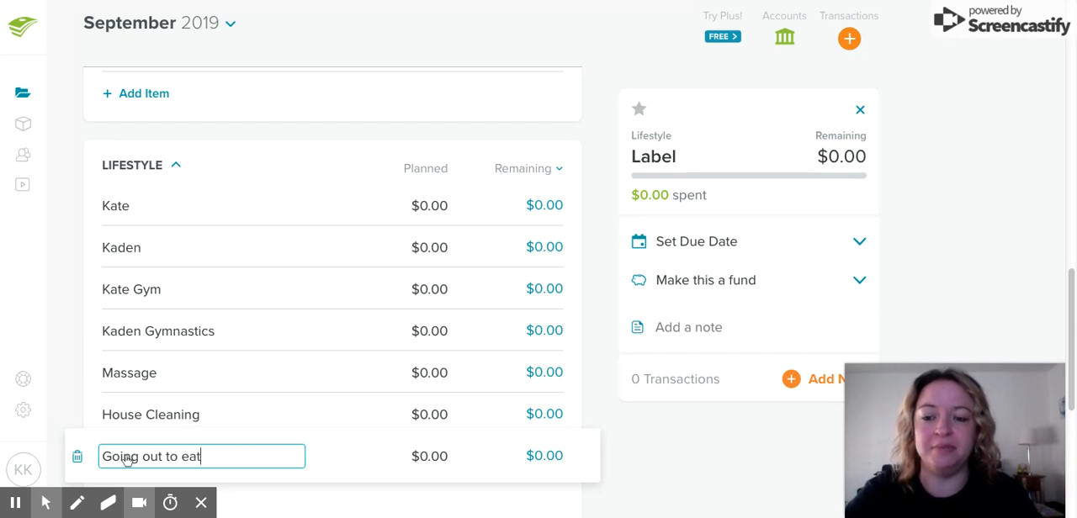
left_click(609, 422)
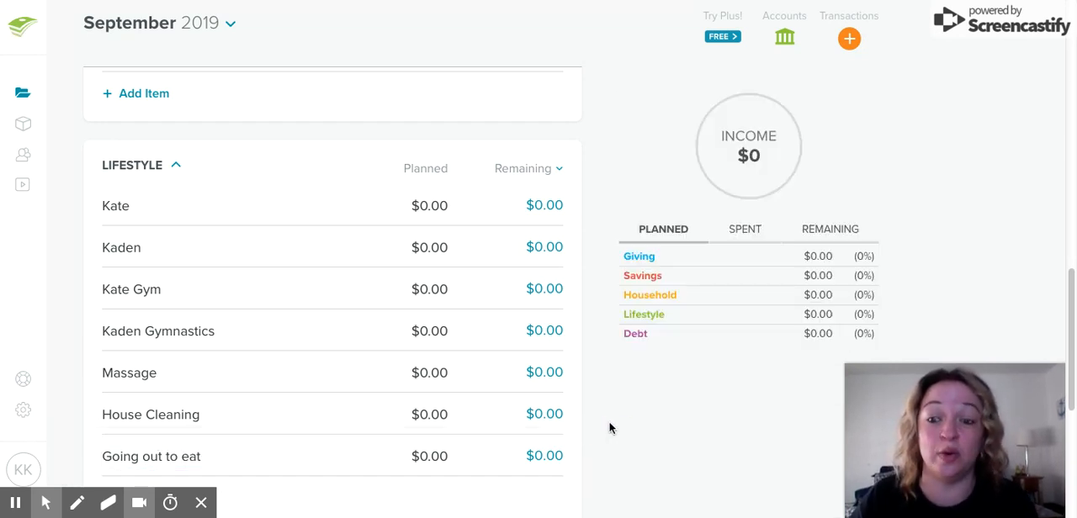
Add two items to the Savings group named "403B" and "Roth IRA"
left_click_drag(1072, 290, 1071, 89)
left_click(133, 346)
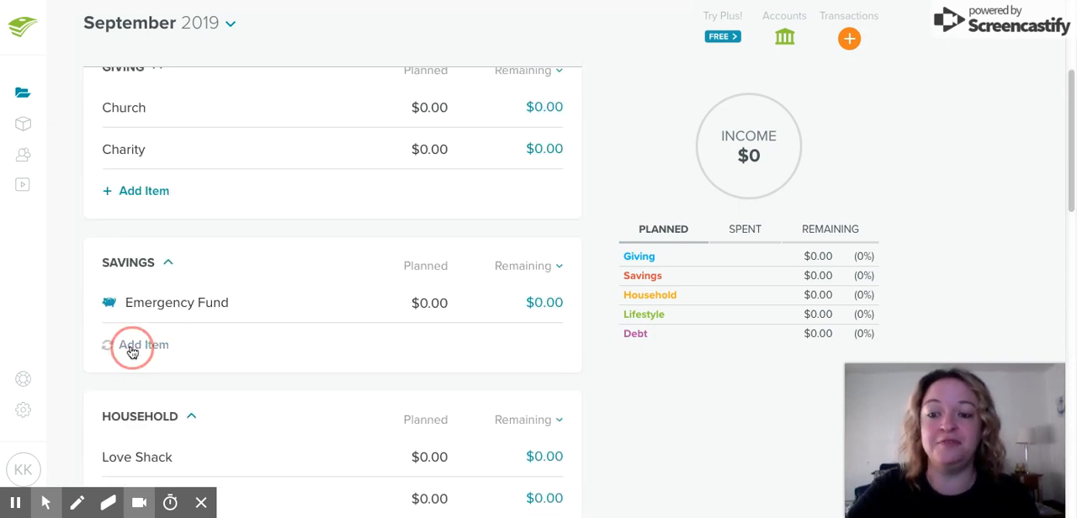
type("40")
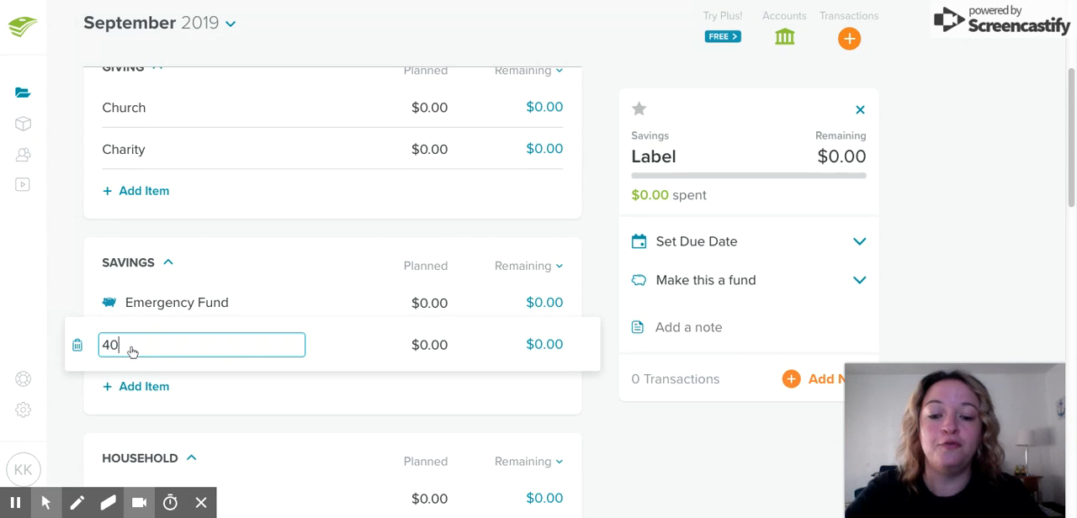
type("3B")
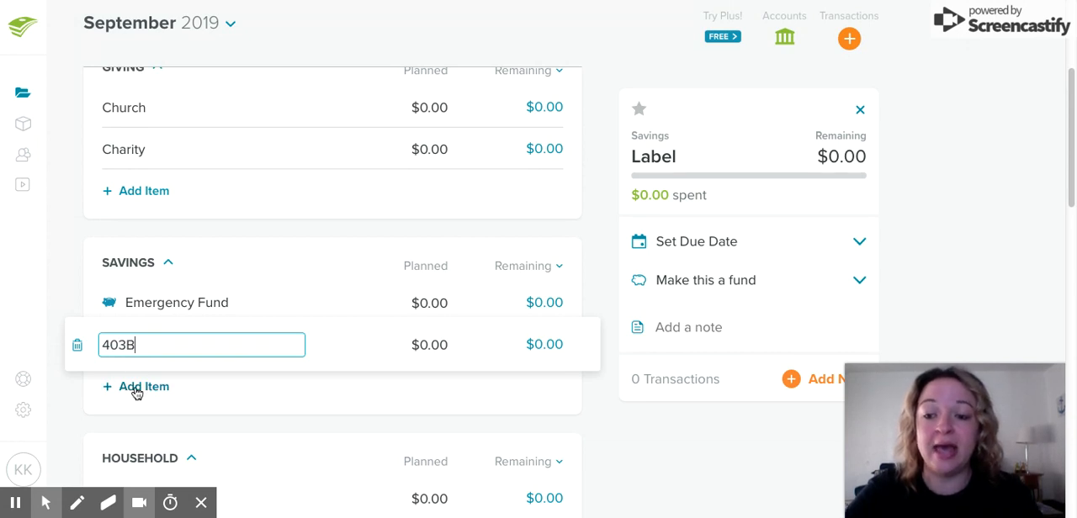
left_click(136, 391)
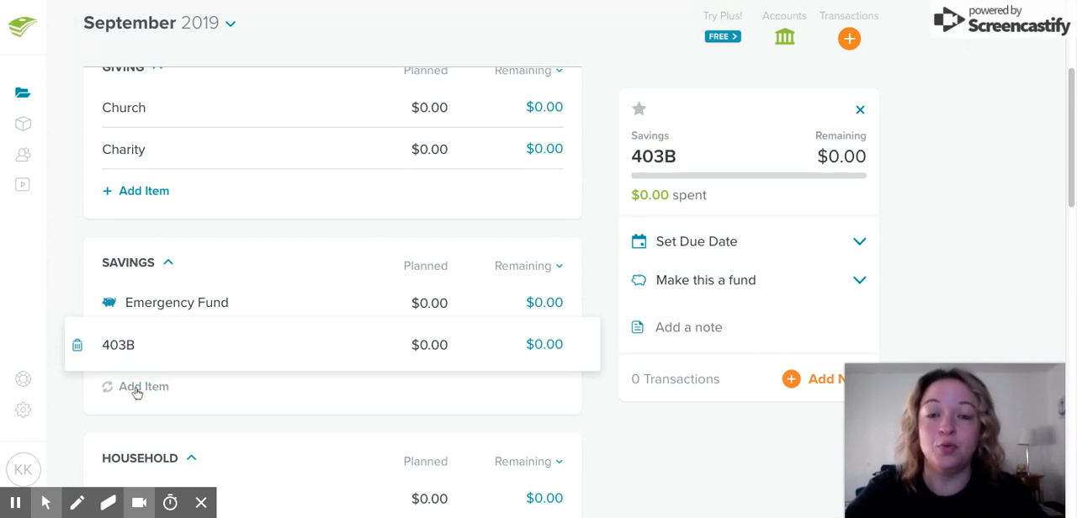
type("Ro")
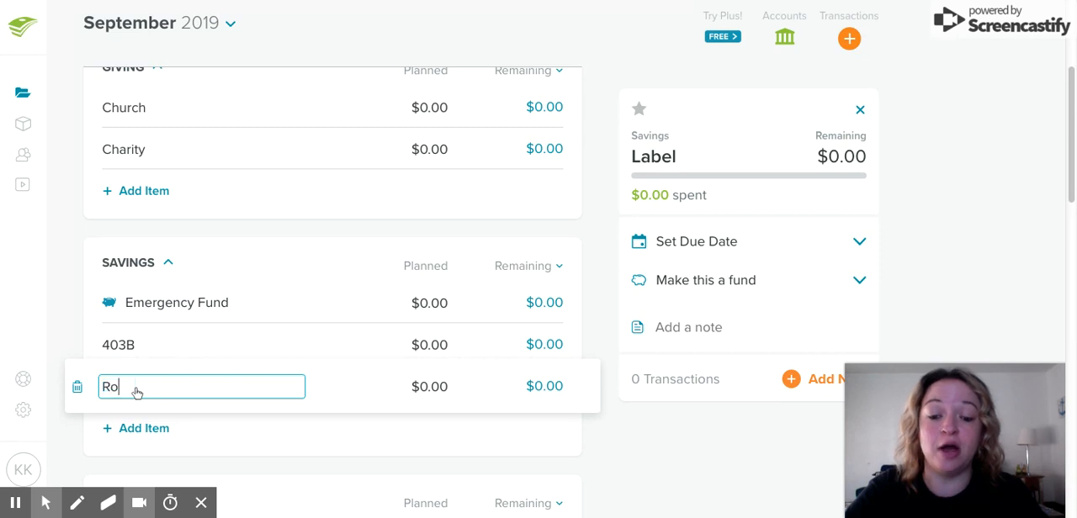
type("th IRA")
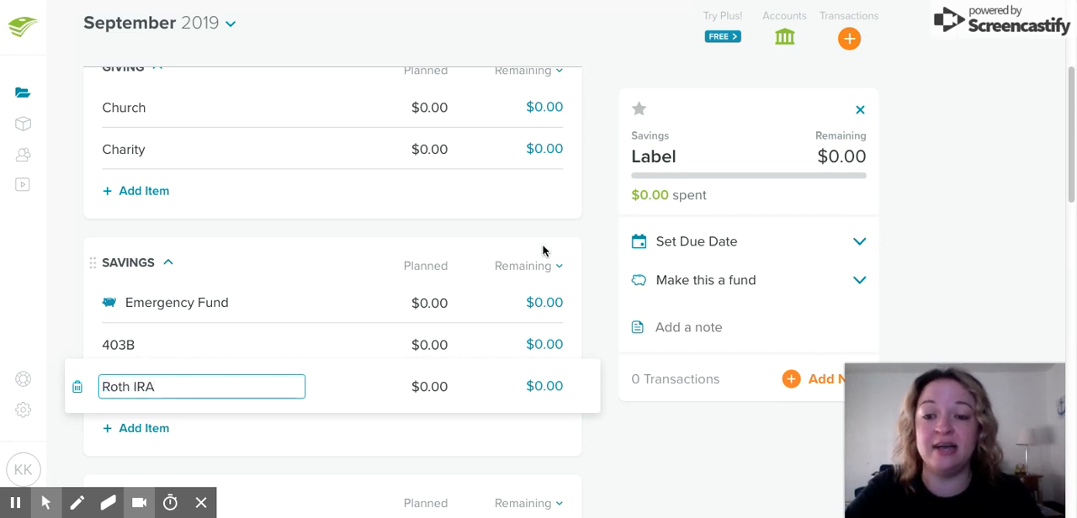
left_click(433, 234)
Add an item named "Gifting" to the Giving group below Charity
left_click_drag(1067, 197, 1067, 168)
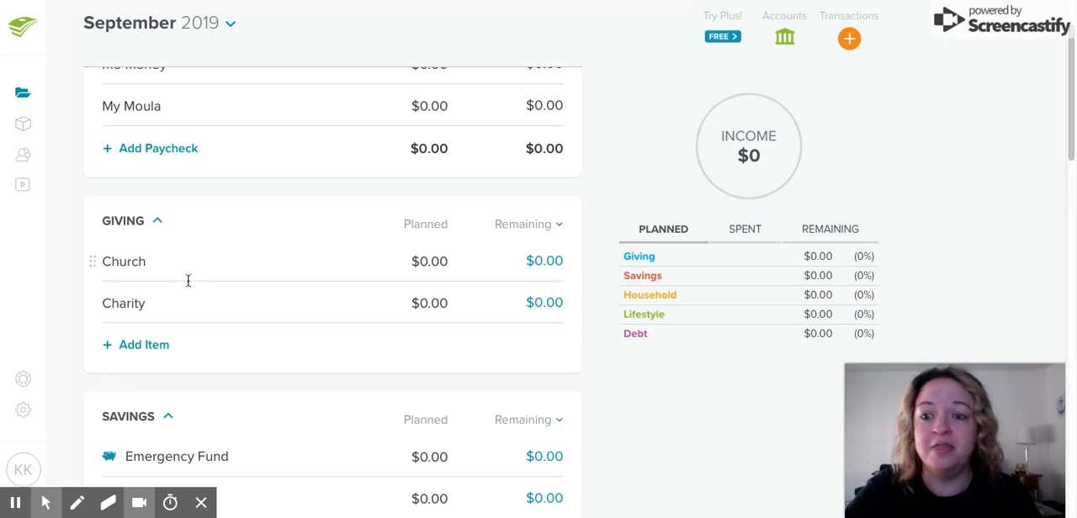
left_click(146, 352)
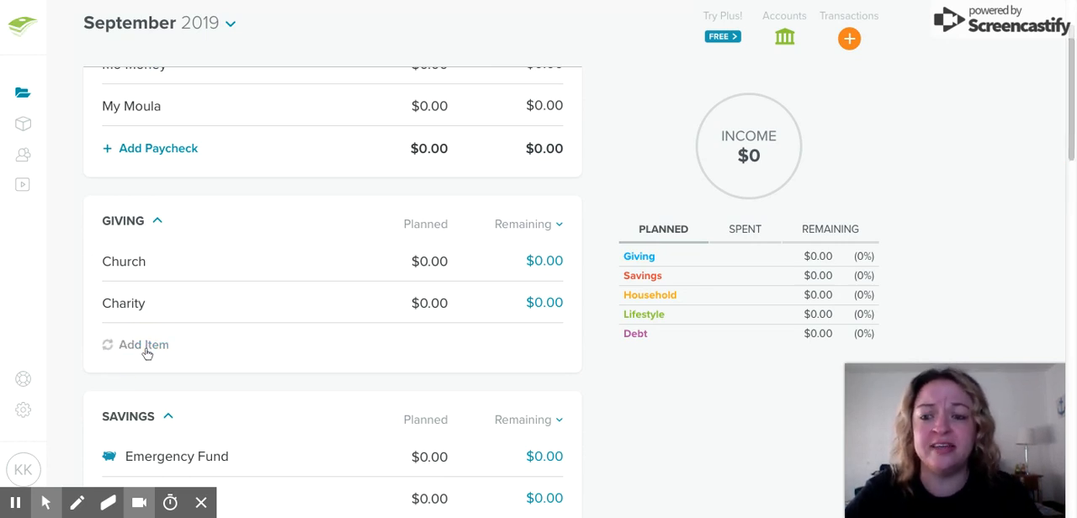
type("Gift")
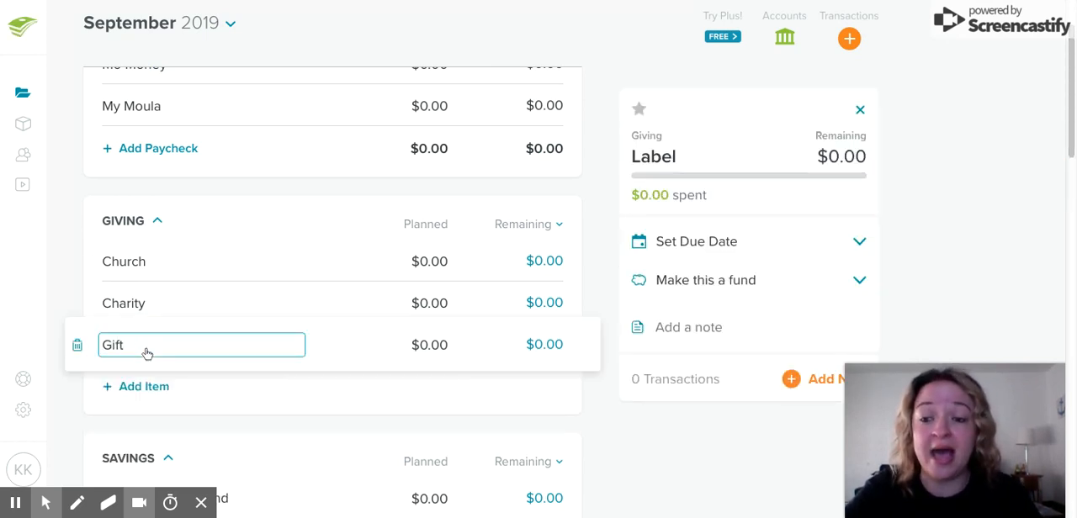
type("ing")
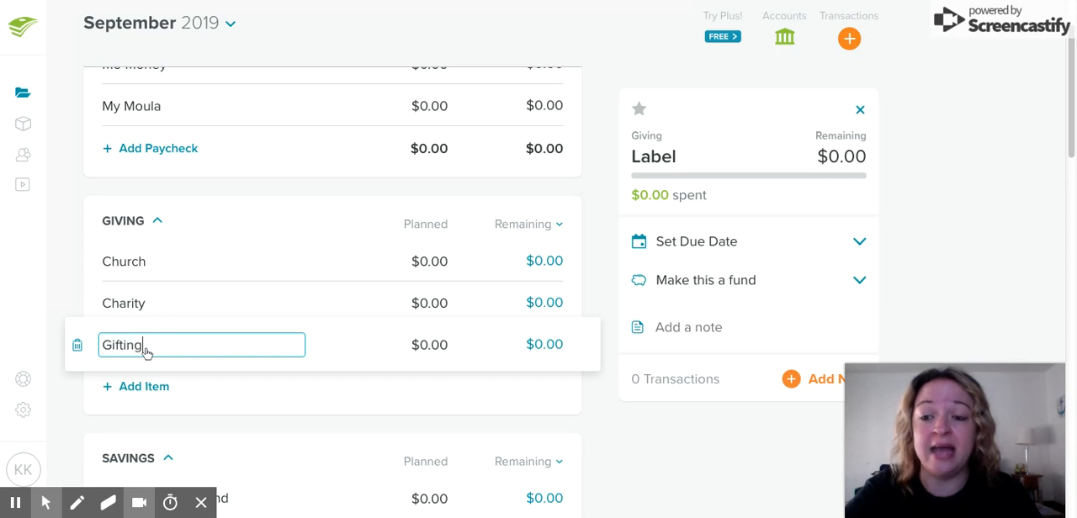
left_click(290, 376)
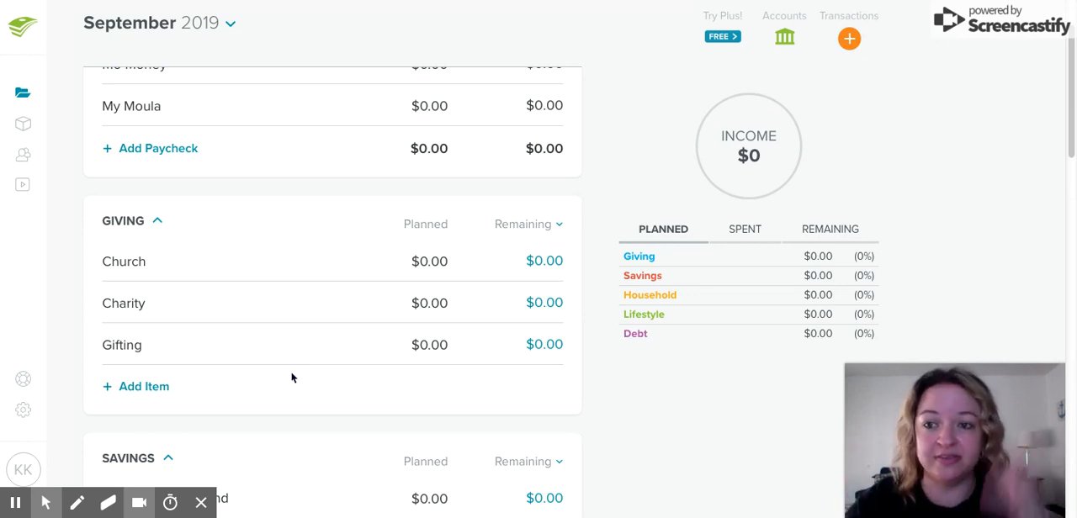
left_click_drag(1069, 132, 1070, 125)
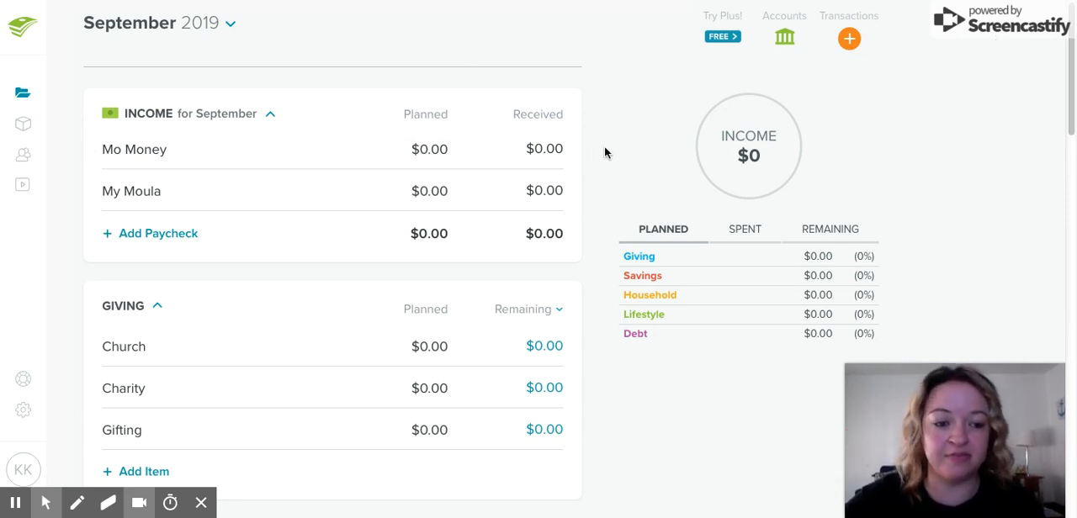
left_click(1072, 90)
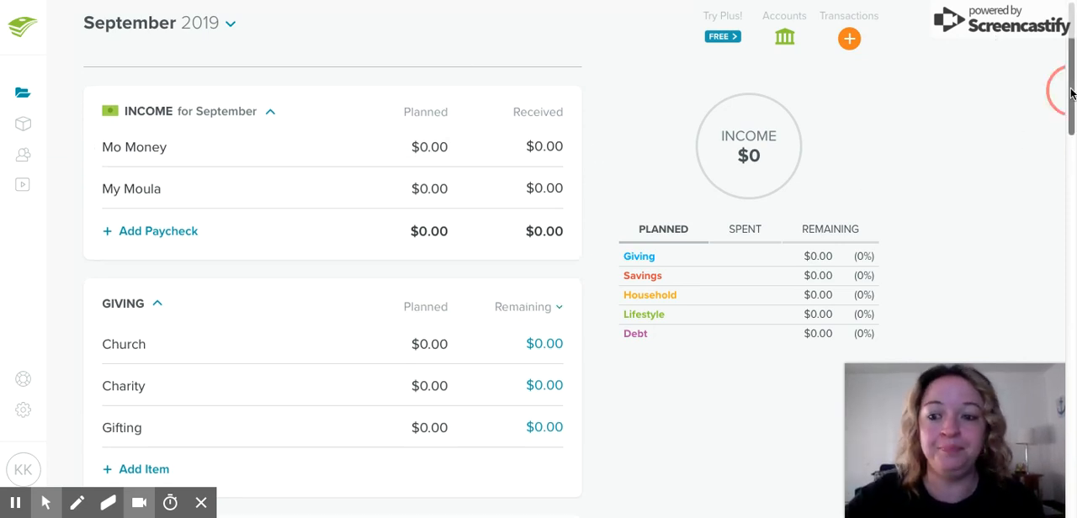
left_click_drag(1072, 94, 1071, 308)
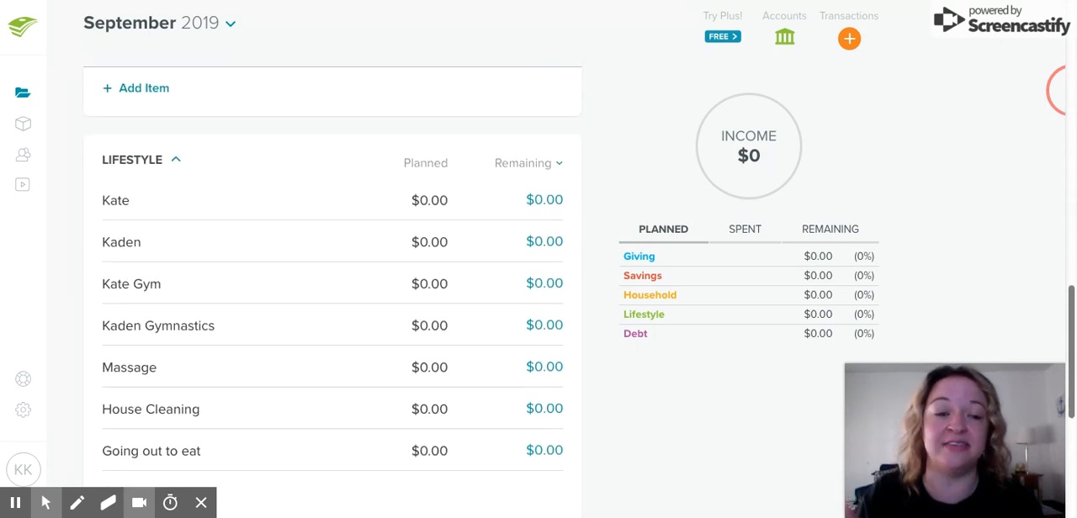
Try reordering the budget groups by moving the Giving group below Savings, and put it back above Savings
left_click_drag(1071, 349, 1072, 141)
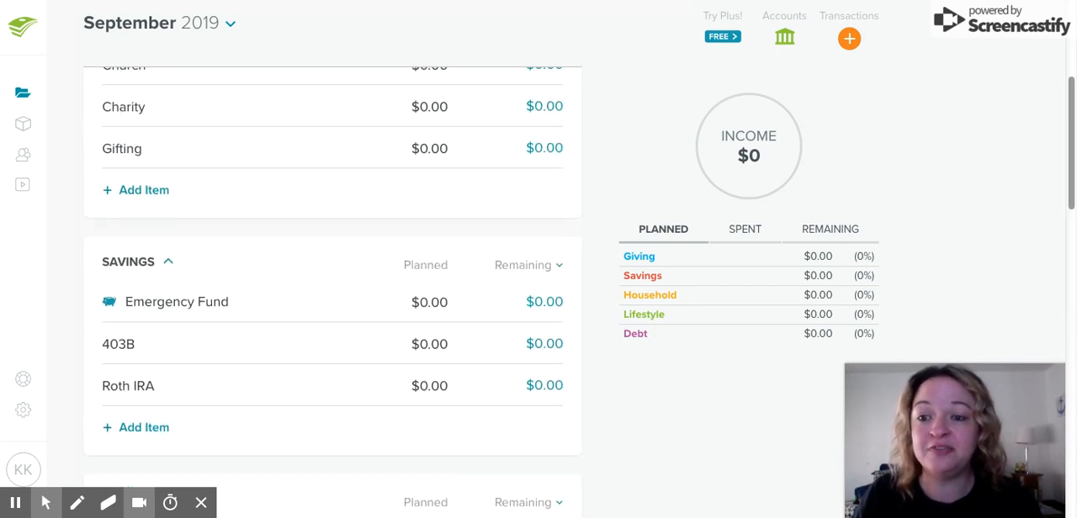
left_click_drag(93, 260, 92, 260)
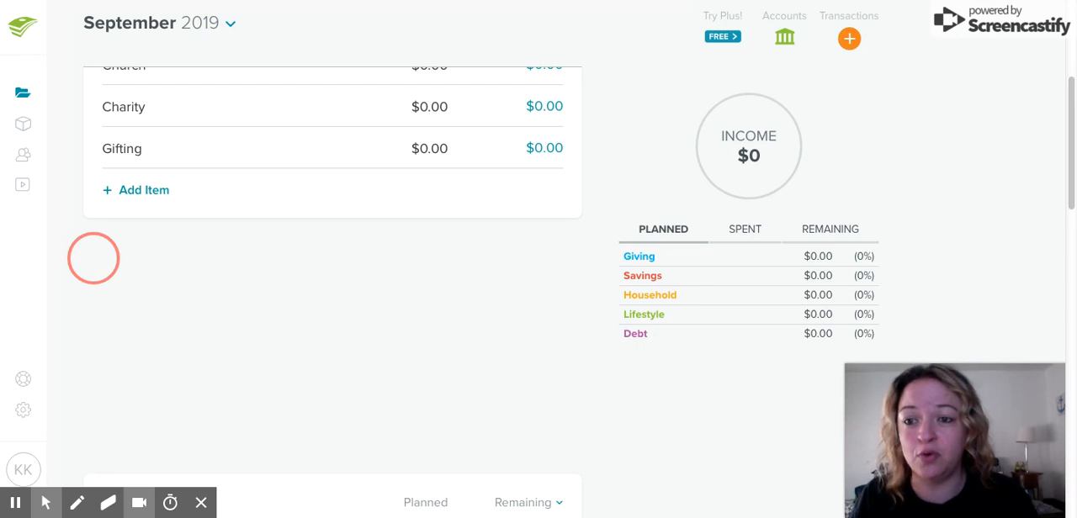
left_click_drag(93, 258, 93, 258)
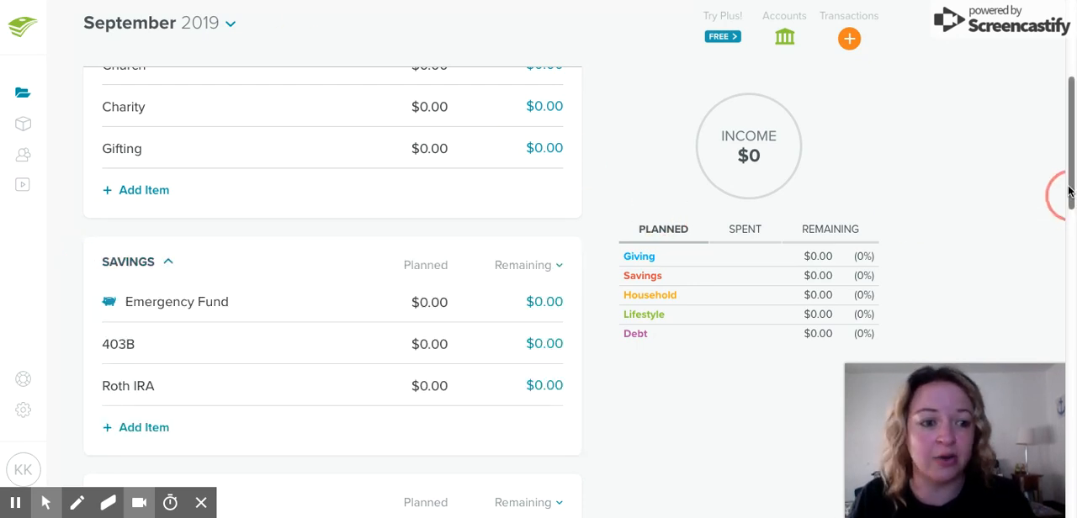
left_click_drag(1072, 172, 1072, 131)
left_click_drag(91, 183, 91, 413)
left_click_drag(91, 189, 91, 187)
left_click_drag(79, 426, 93, 420)
left_click_drag(95, 183, 96, 186)
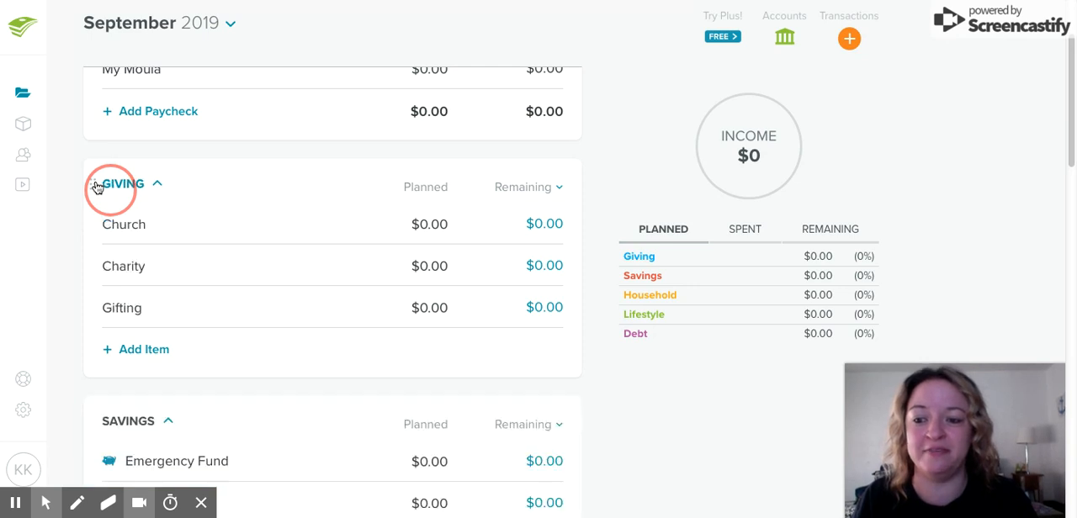
left_click_drag(1065, 151, 1070, 103)
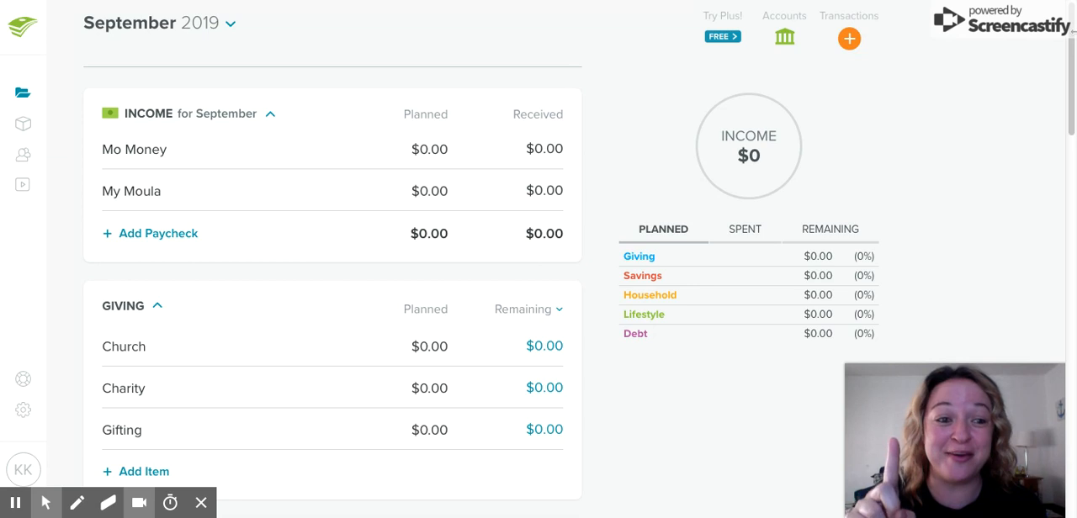
mouse_move(1072, 23)
left_mouse_down()
mouse_move(1072, 397)
mouse_move(1072, 26)
left_mouse_up()
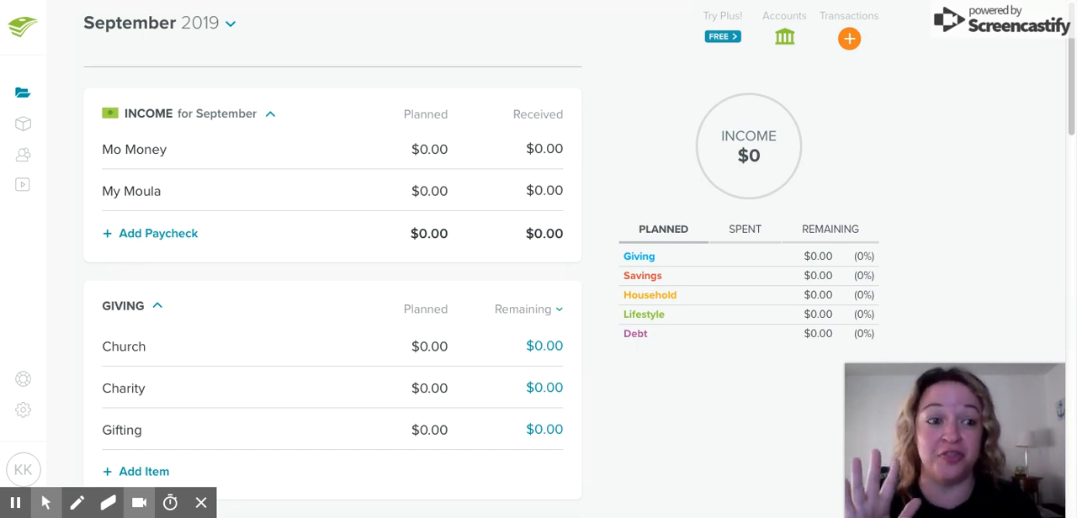
mouse_move(1071, 39)
left_mouse_down()
mouse_move(1072, 335)
mouse_move(1072, 38)
left_mouse_up()
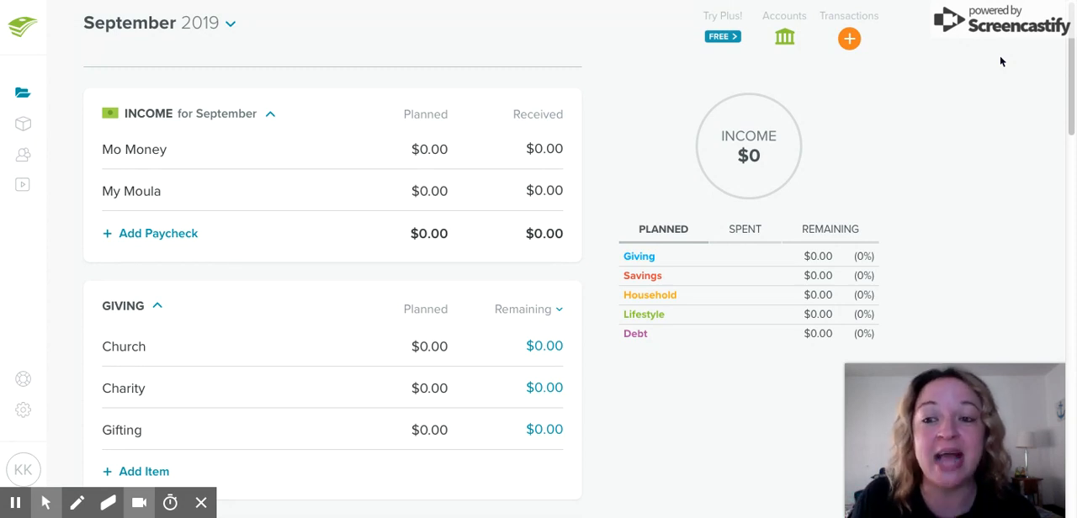
left_click_drag(1072, 37, 1071, 69)
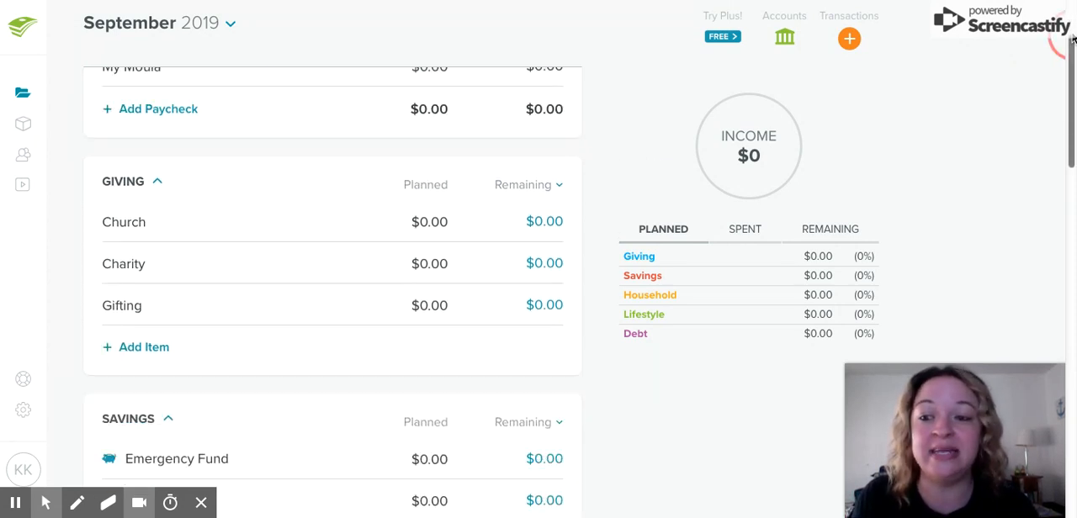
scroll(1073, 39, "down", 6)
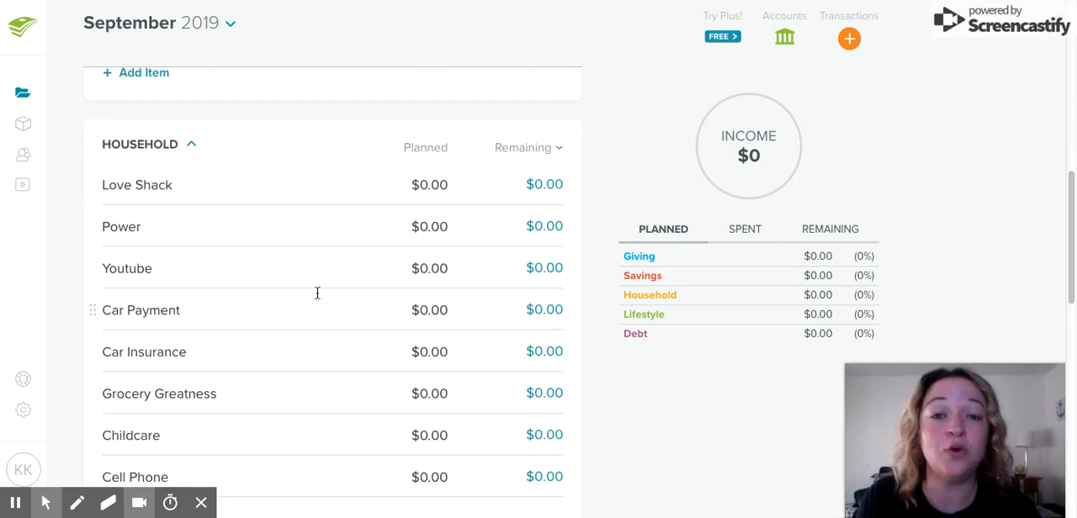